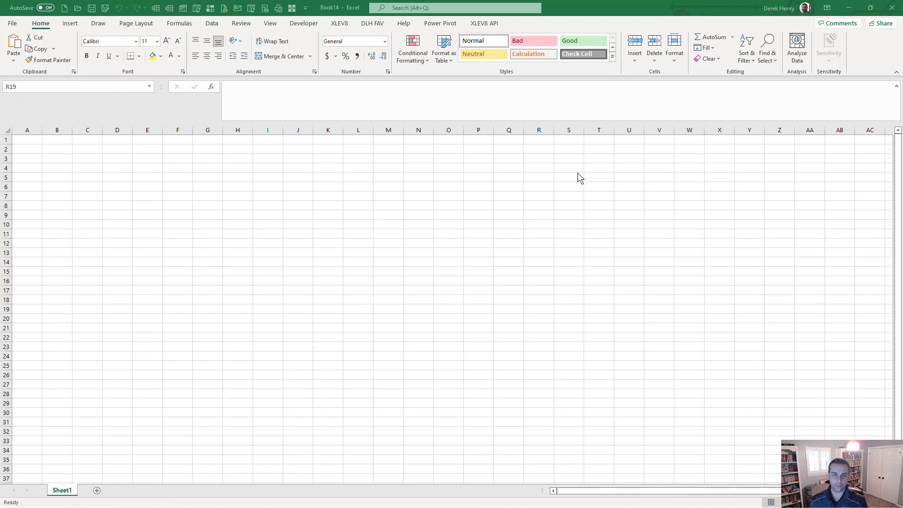
Step: Show the XLEV8 API ribbon tab and preview the Weather command list
click(477, 25)
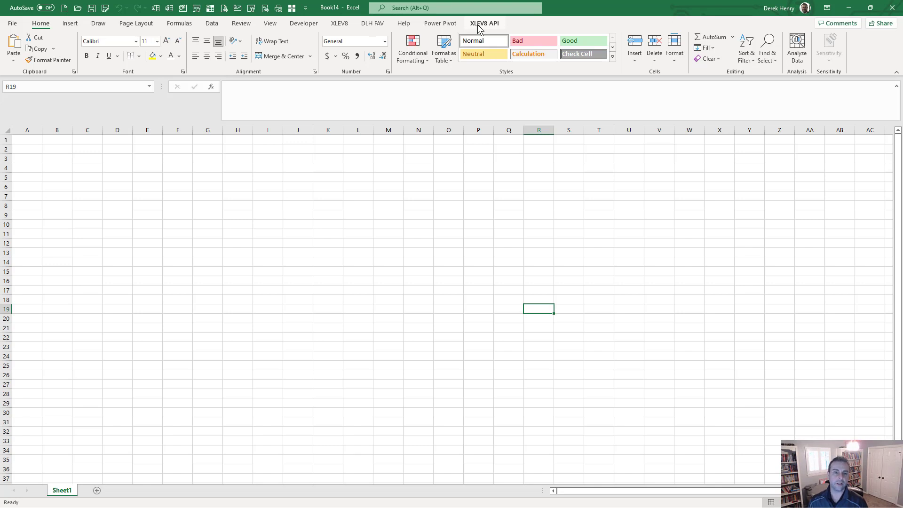
click(478, 28)
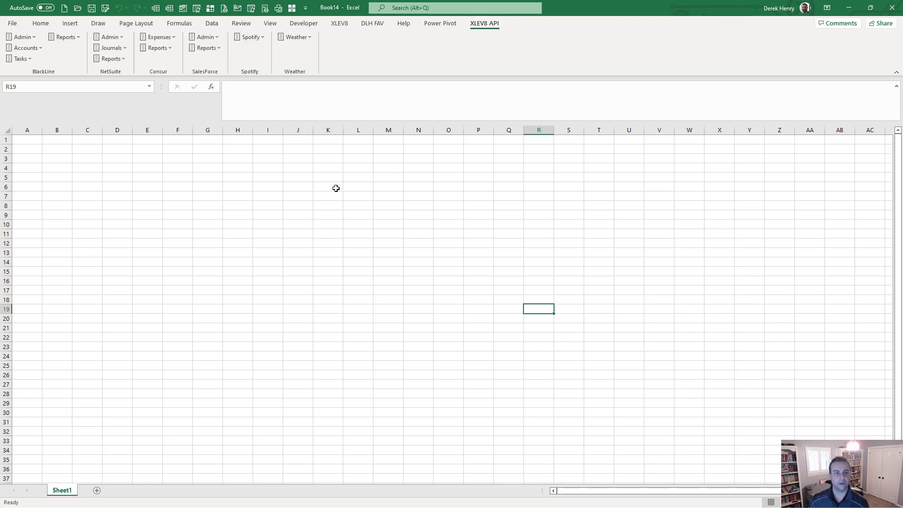
click(299, 37)
click(303, 49)
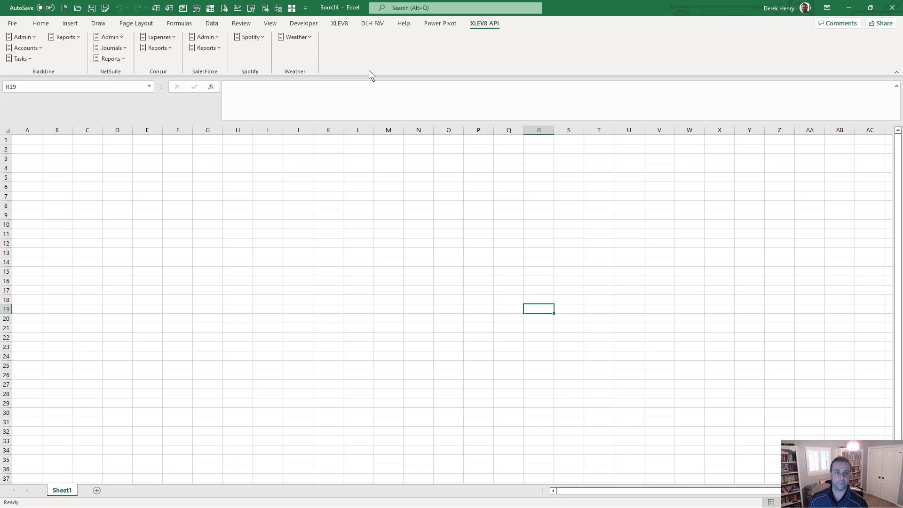
Step: Run the Configure API Settings macro through the Ctrl+Shift+M macro search for 'conf'
click(368, 214)
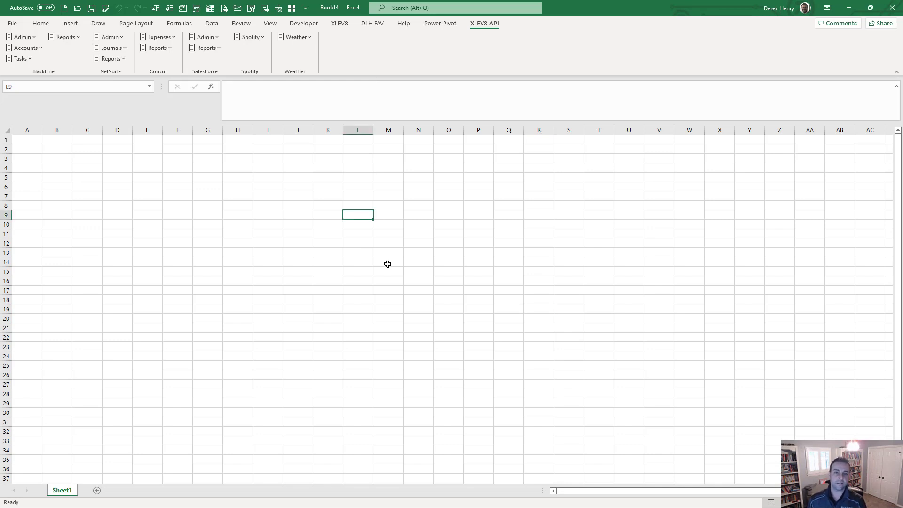
key(ctrl+shift+m)
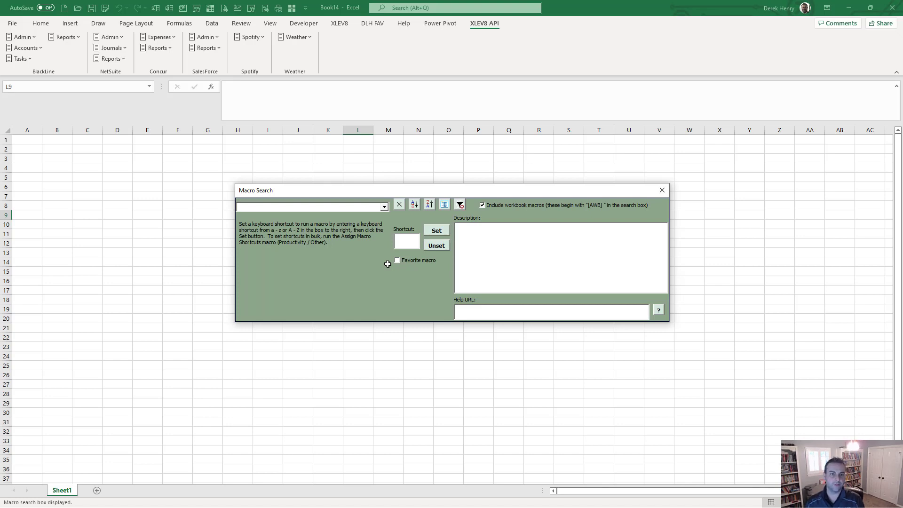
text(conf)
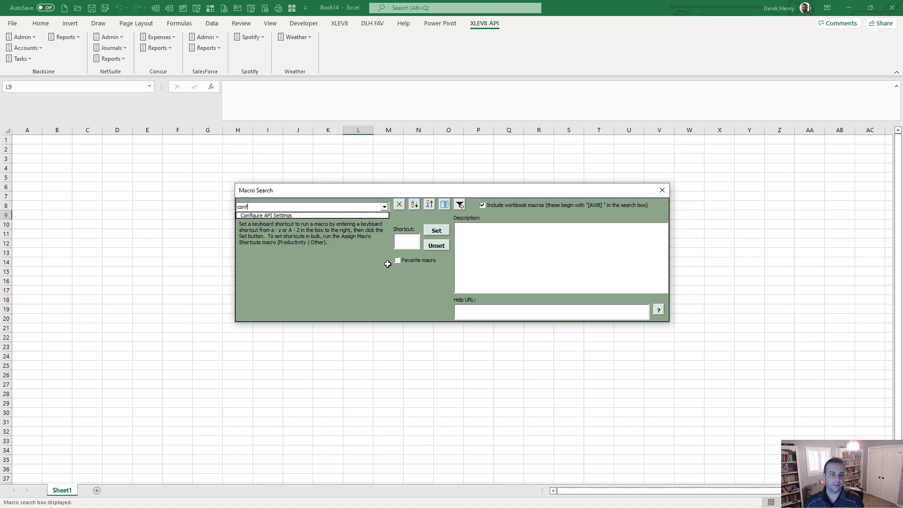
key(Down)
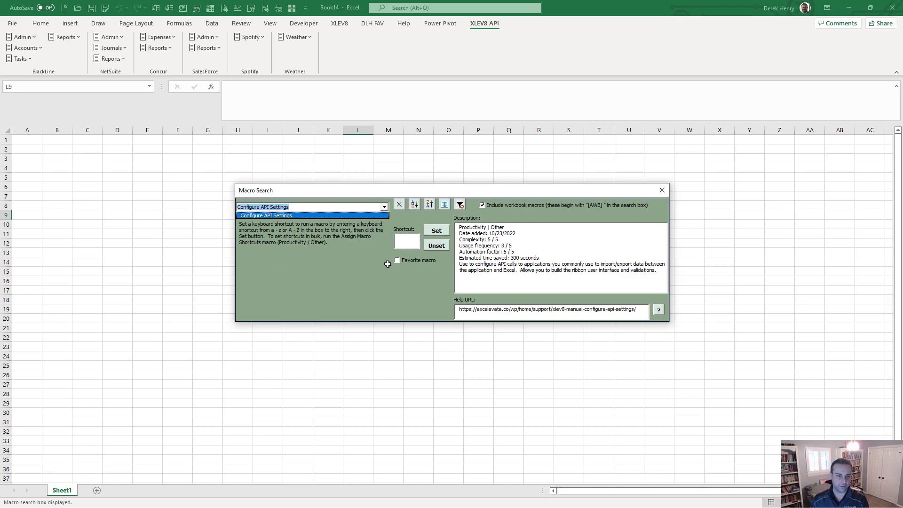
key(Return)
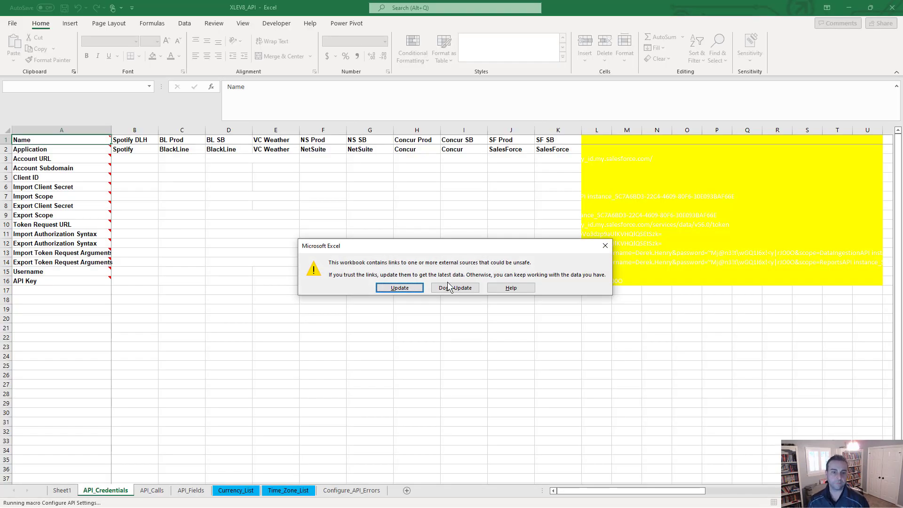
Step: Choose Don't Update for external links and close the API Configuration Sheets notice
click(453, 288)
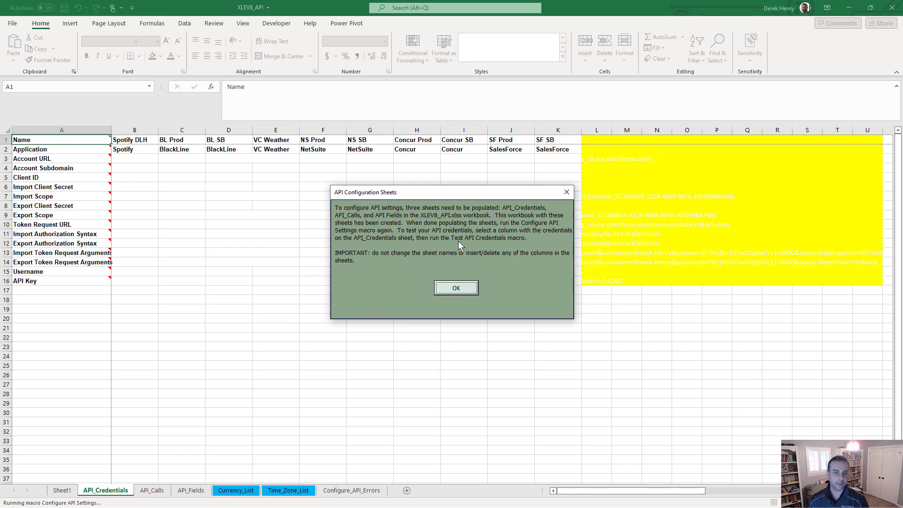
click(459, 286)
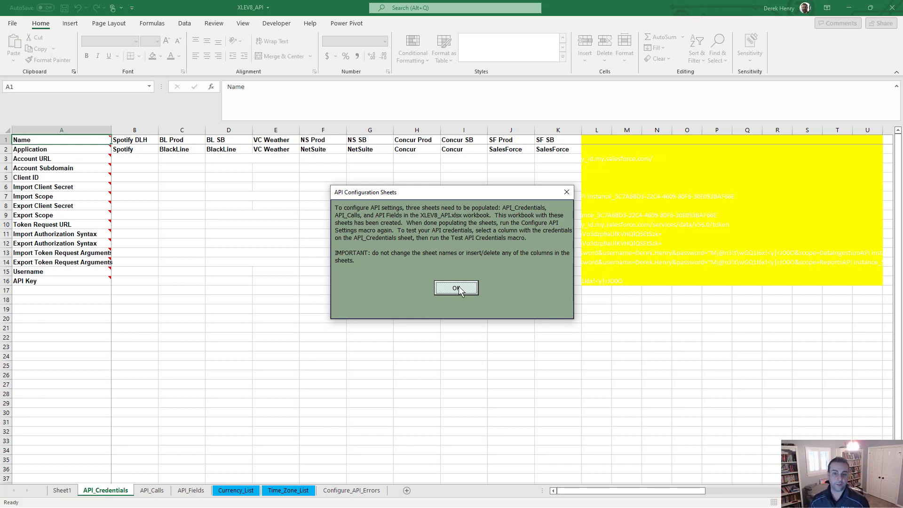
click(458, 286)
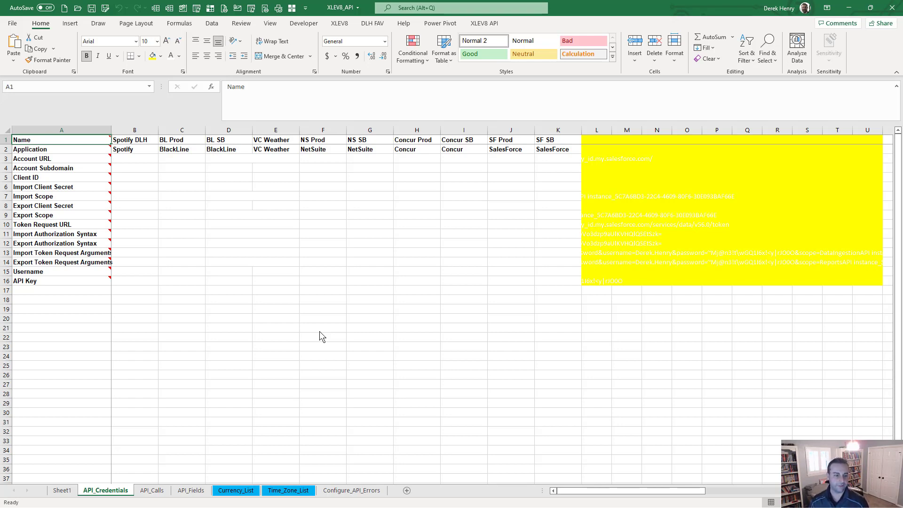
Step: Review the API_Credentials field notes and row 1 application headers, then move to API_Calls
mouse_move(39, 156)
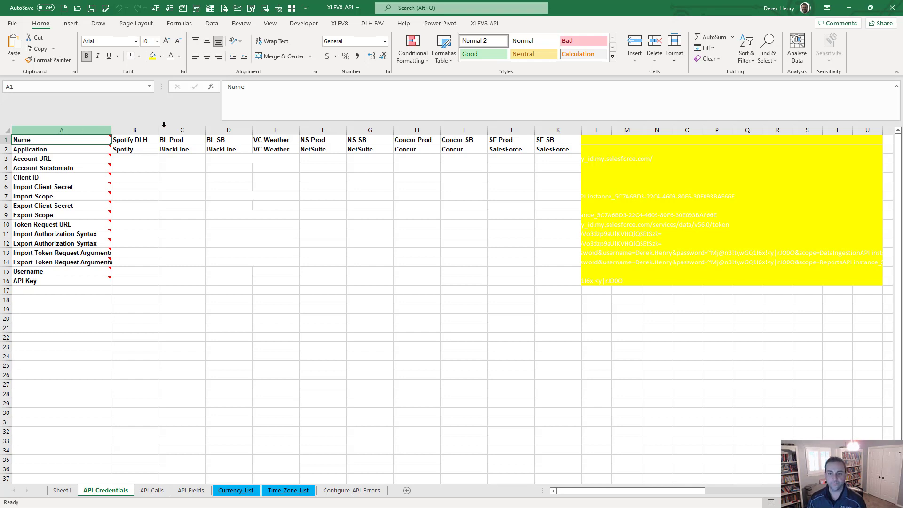
drag(865, 140, 147, 123)
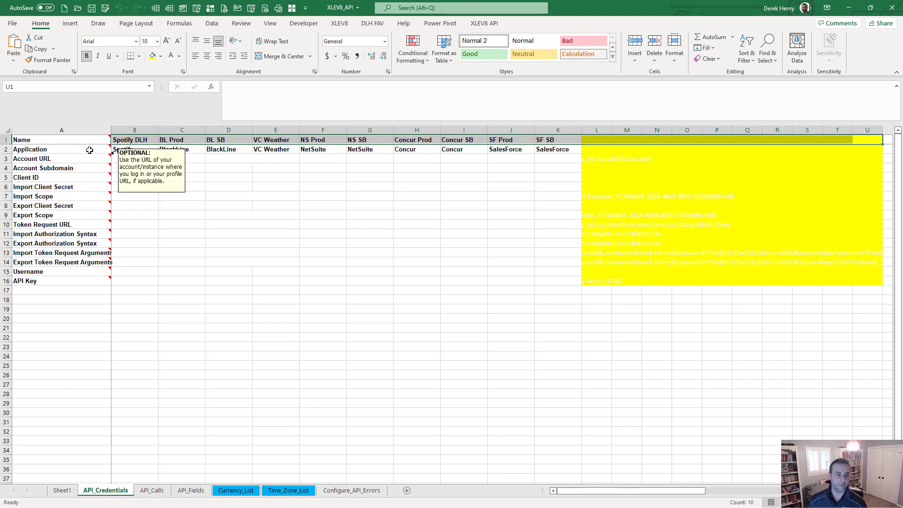
click(151, 490)
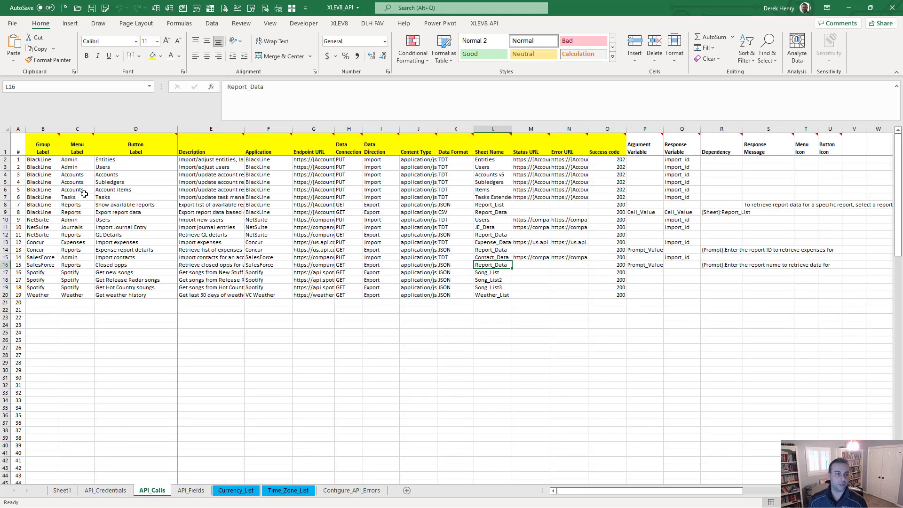
Step: Run Weather > Get weather history from the XLEV8 API tab and inspect cells B2 and F2
click(35, 161)
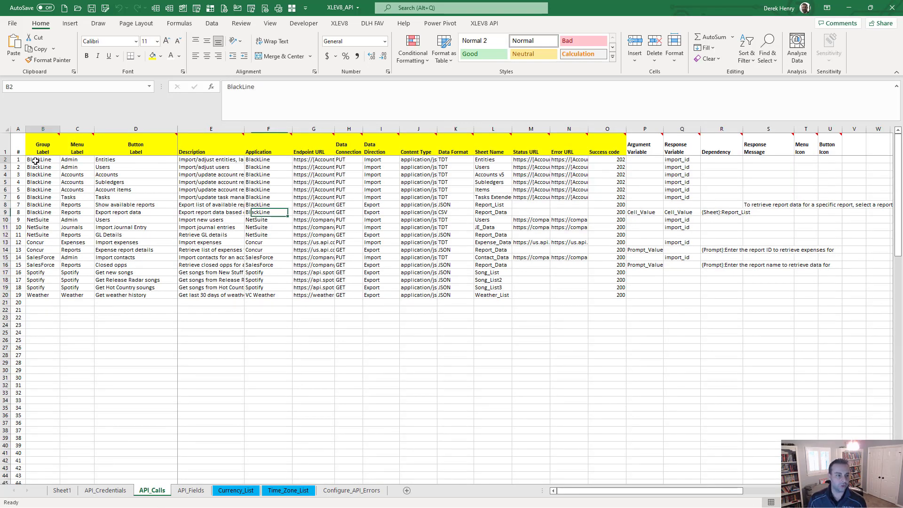
click(484, 24)
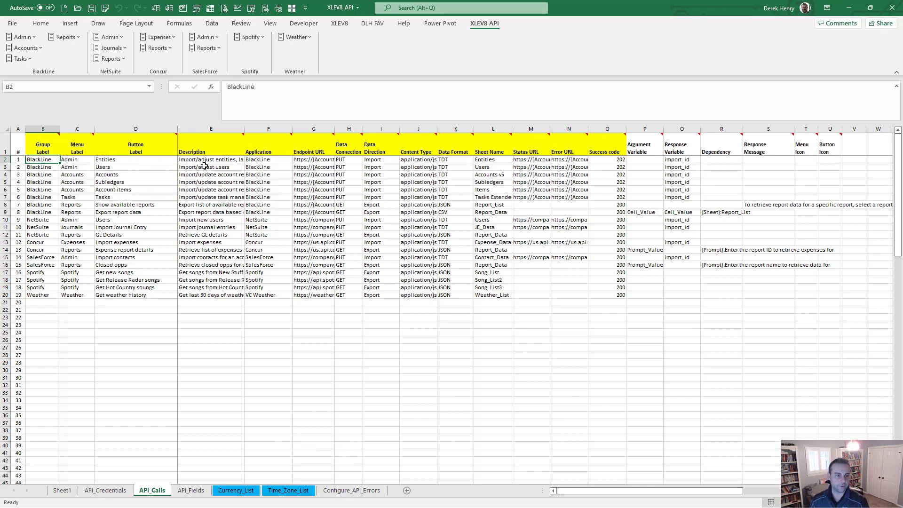
click(302, 37)
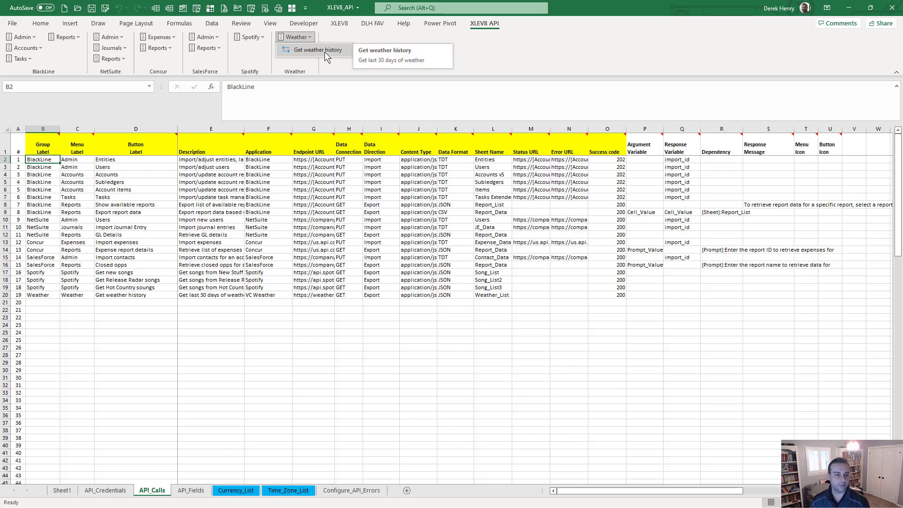
click(324, 52)
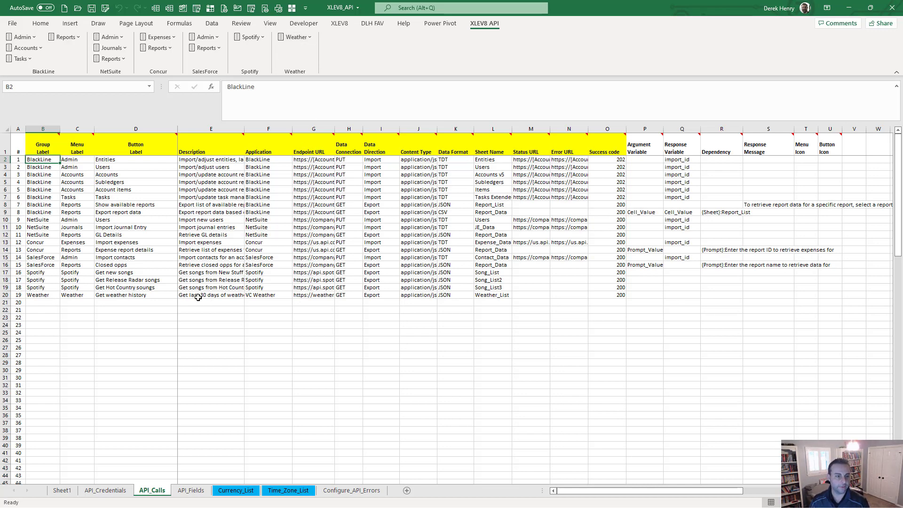
click(272, 160)
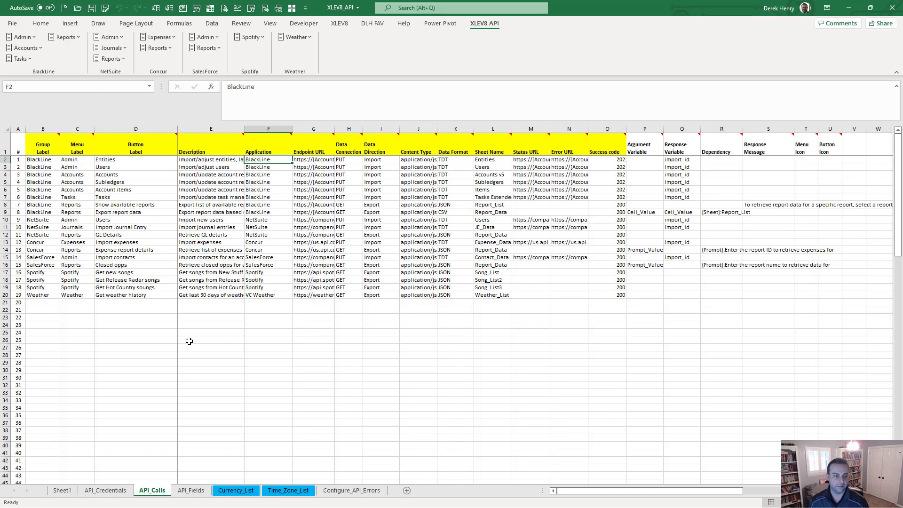
click(301, 163)
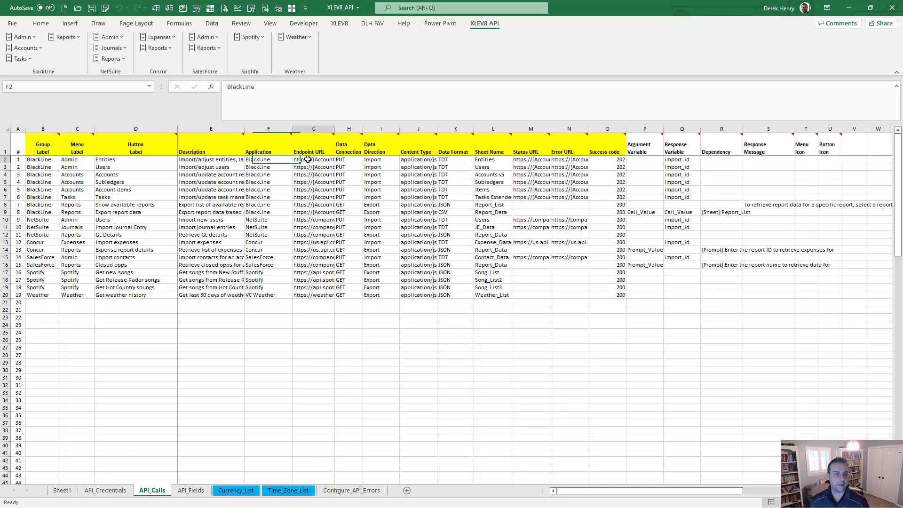
click(302, 296)
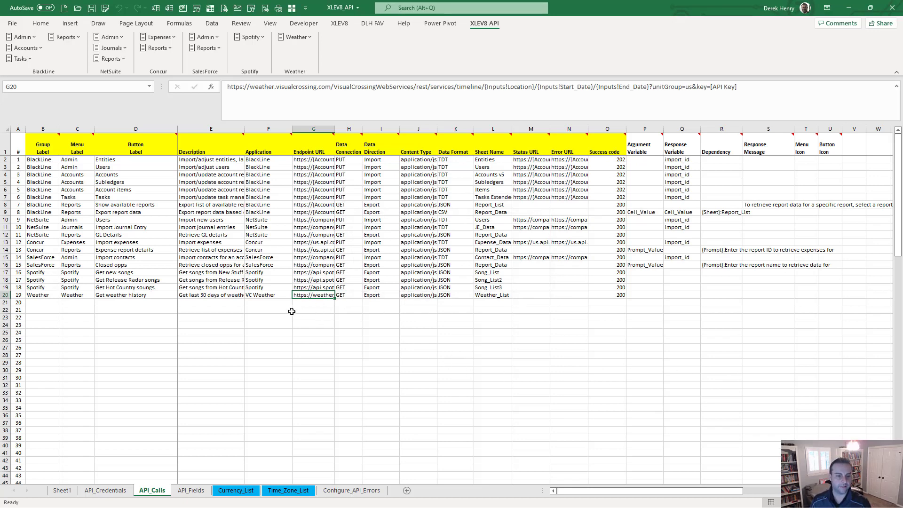
click(311, 303)
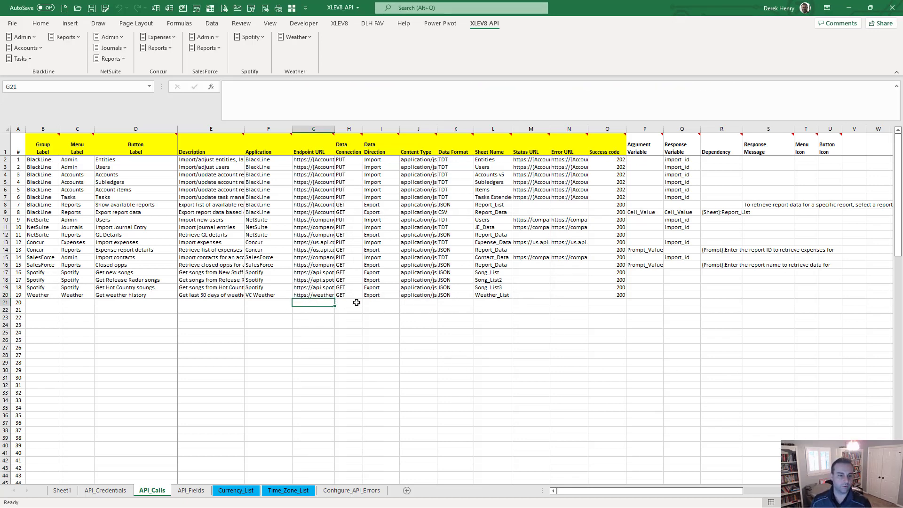
key(Up)
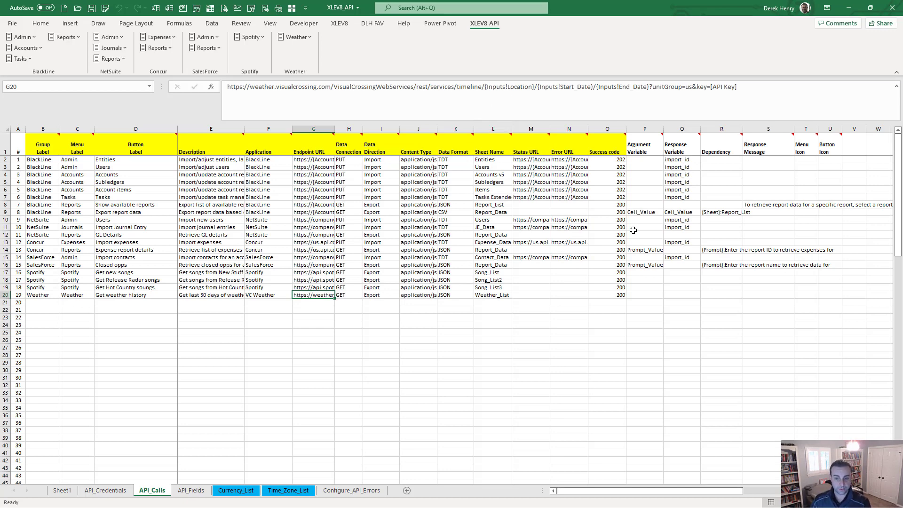
click(630, 264)
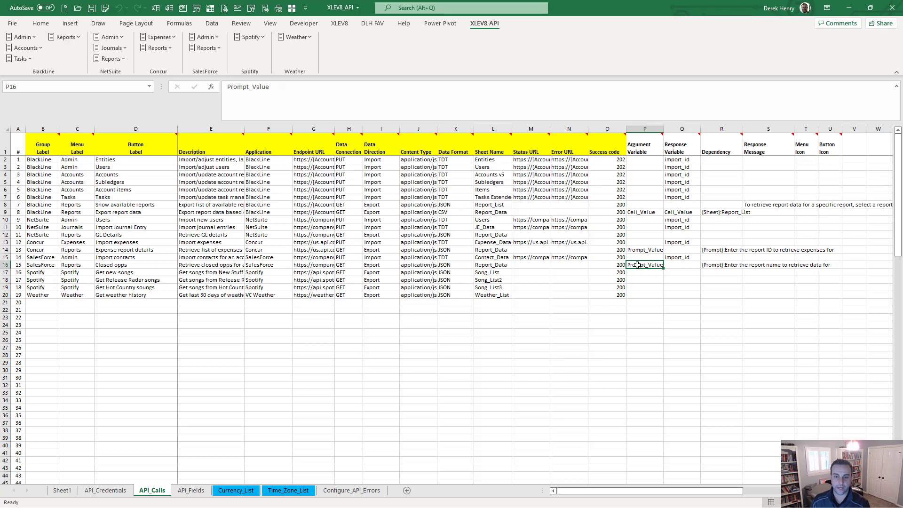
click(720, 264)
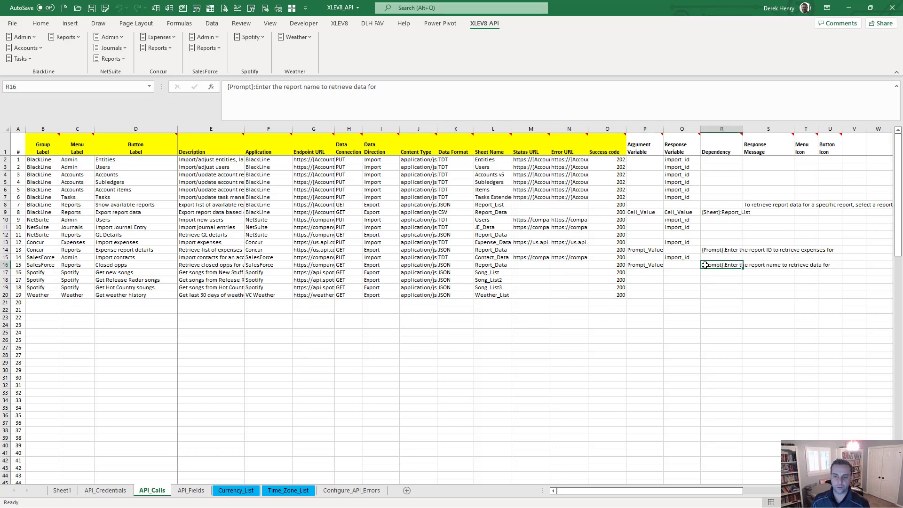
mouse_move(713, 145)
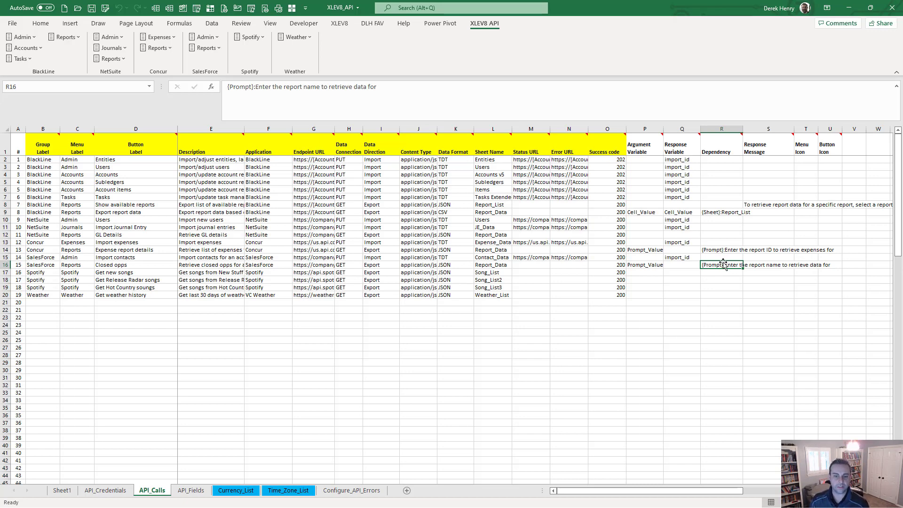
click(316, 265)
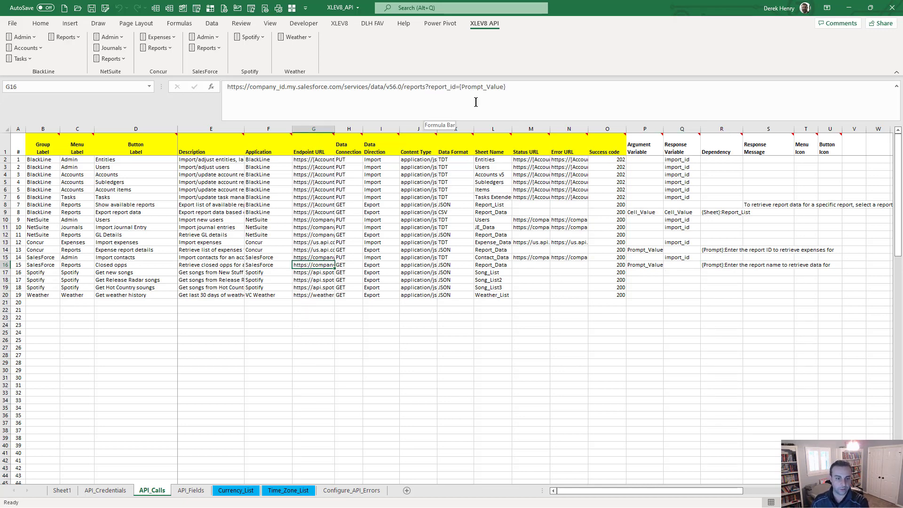
click(326, 303)
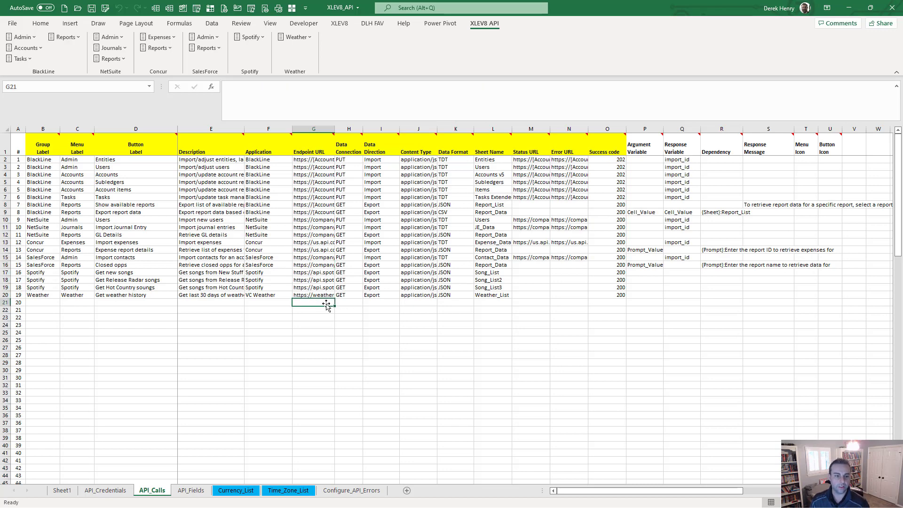
key(Up)
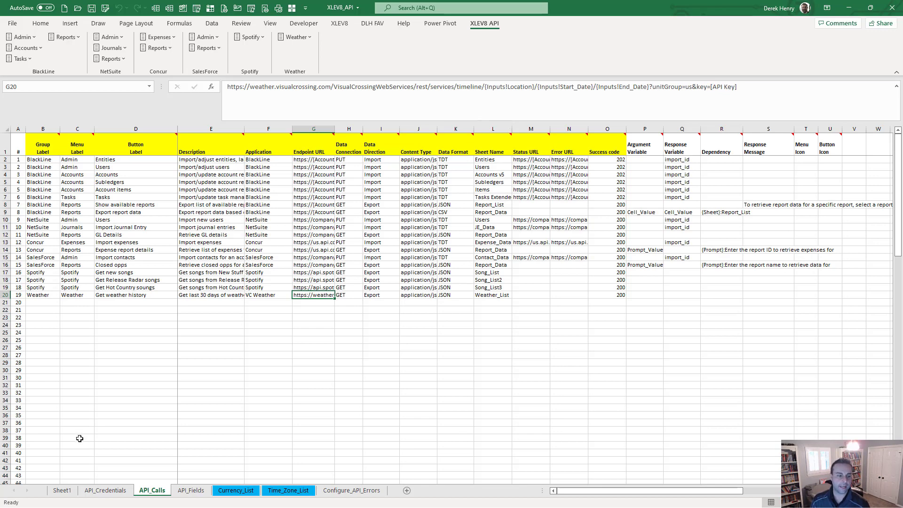
click(97, 490)
mouse_move(45, 281)
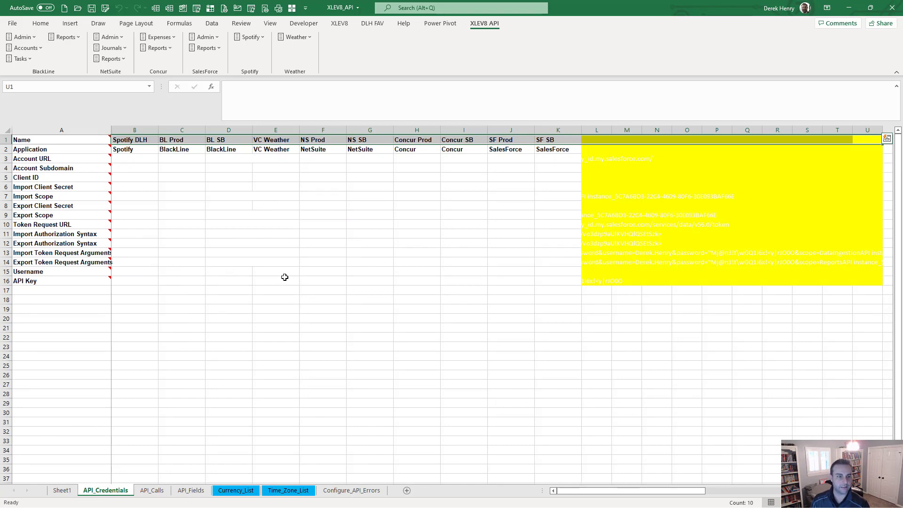
click(140, 493)
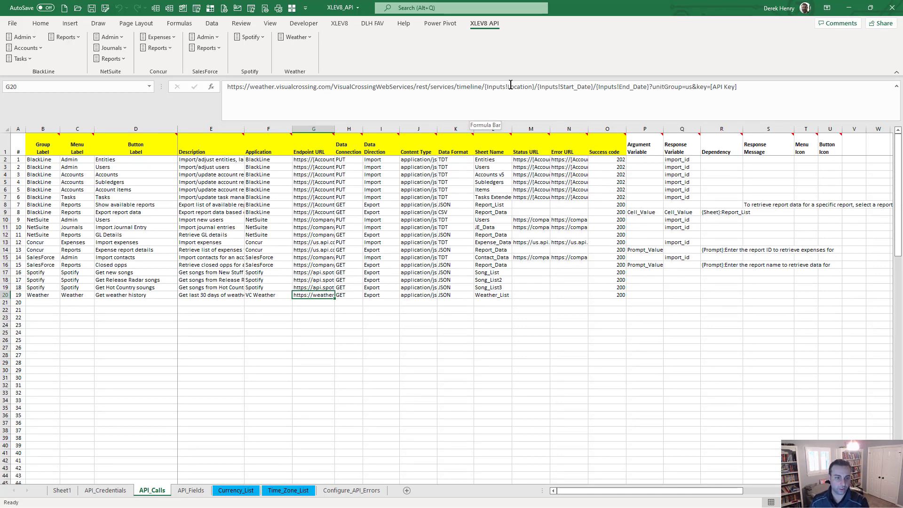
click(346, 160)
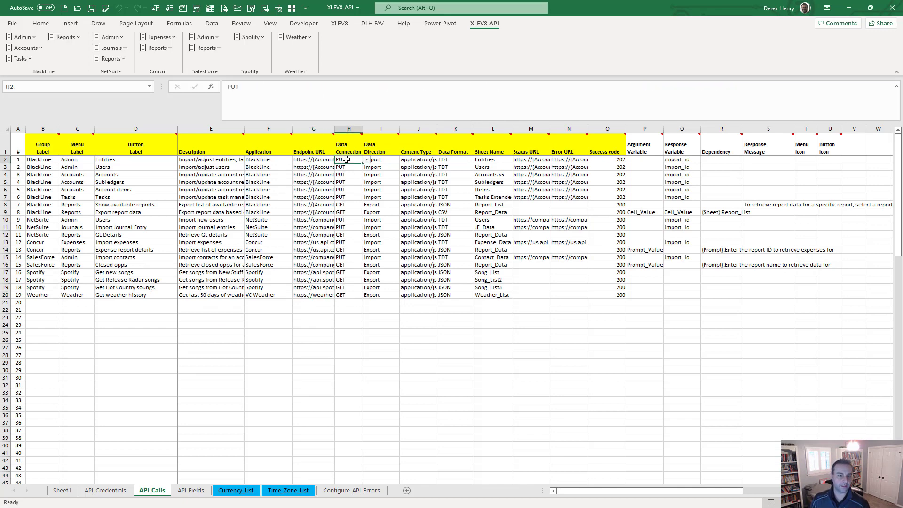
click(366, 160)
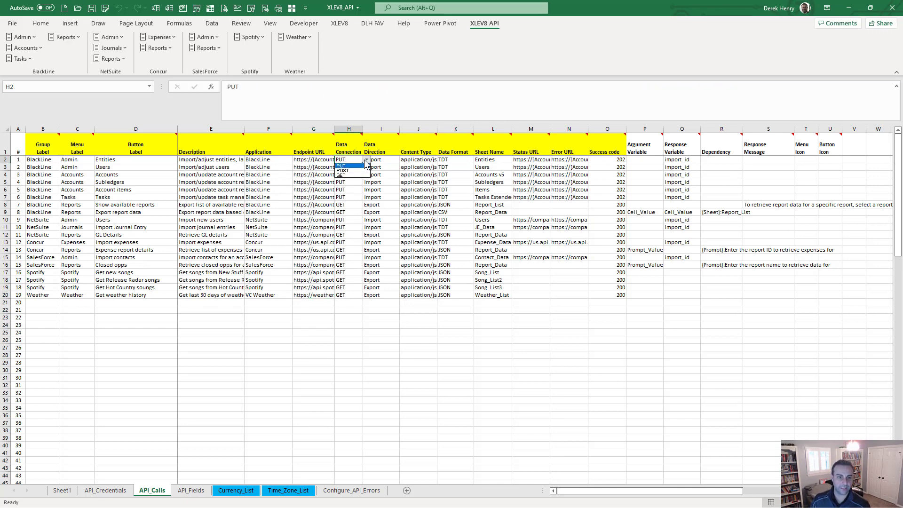
click(380, 161)
click(380, 161)
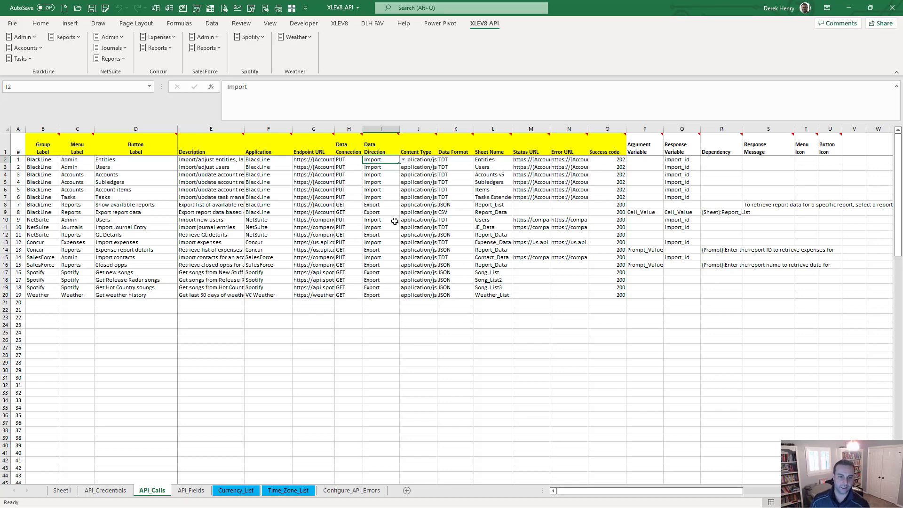
click(407, 295)
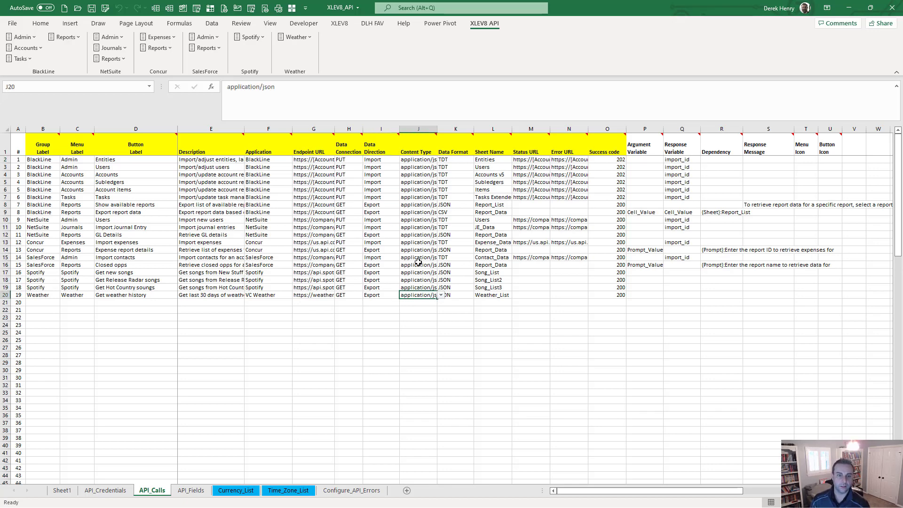
click(441, 295)
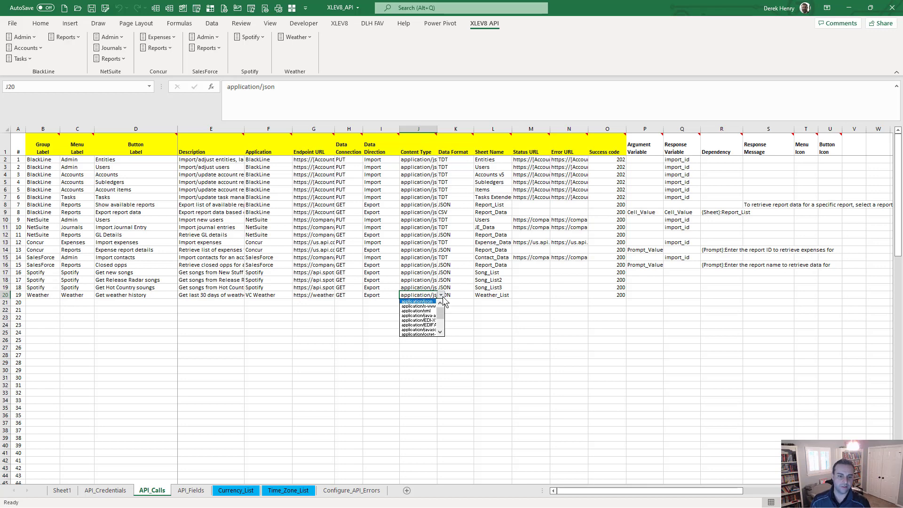
click(442, 296)
click(453, 295)
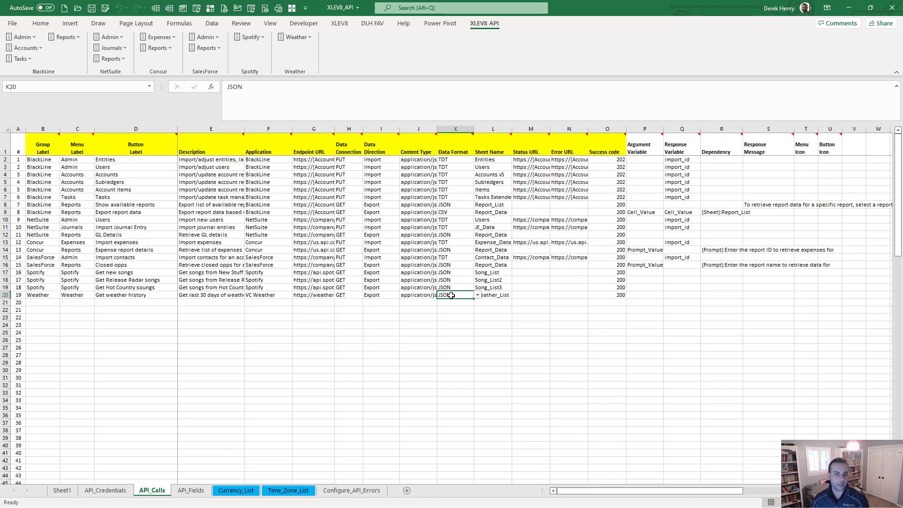
click(457, 242)
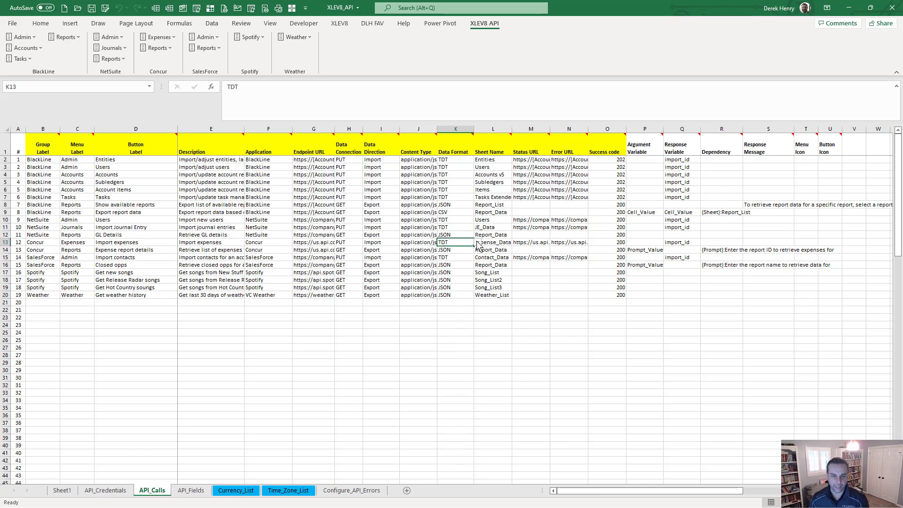
click(478, 243)
click(477, 243)
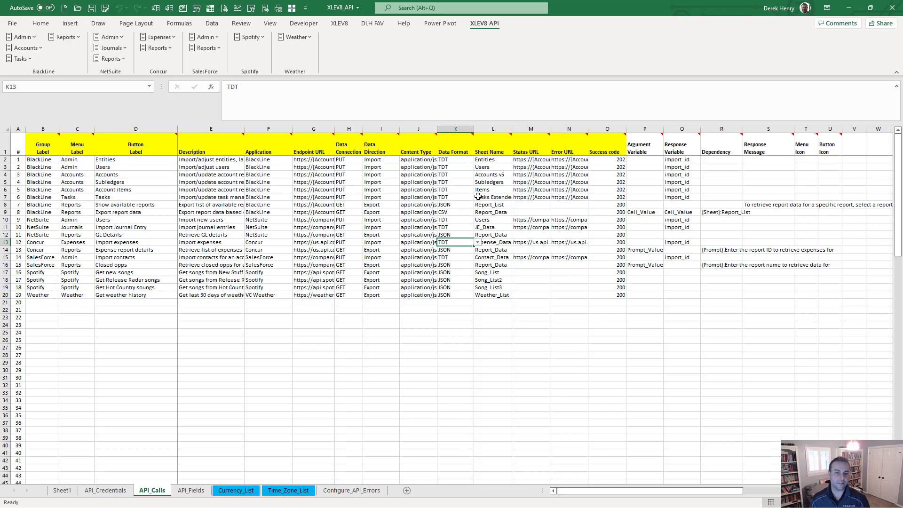
click(492, 159)
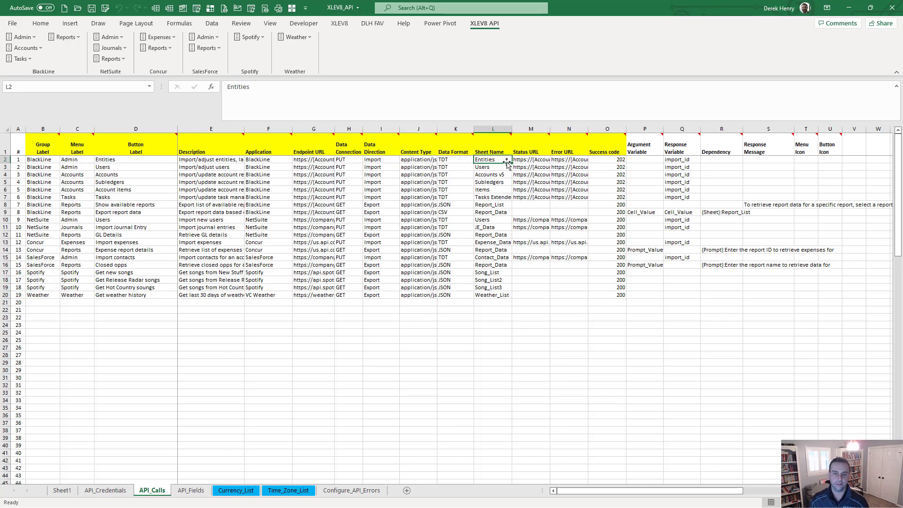
click(528, 159)
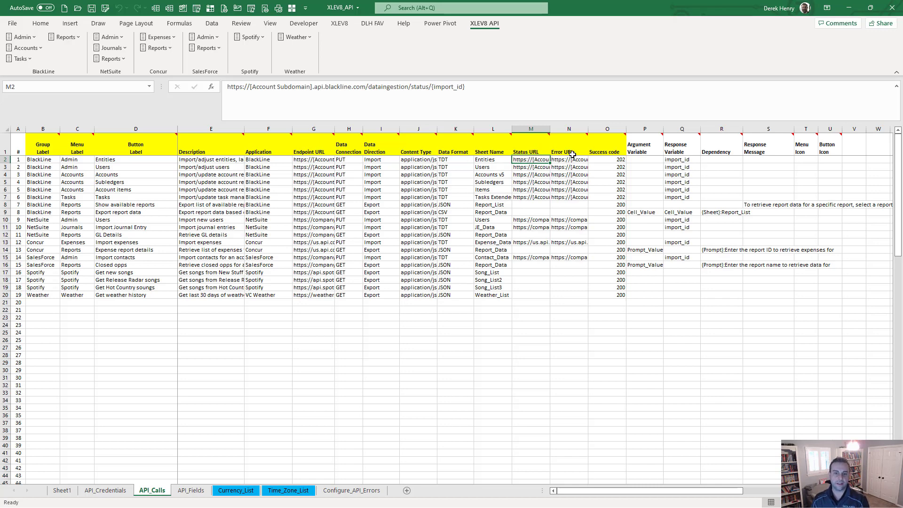
click(617, 160)
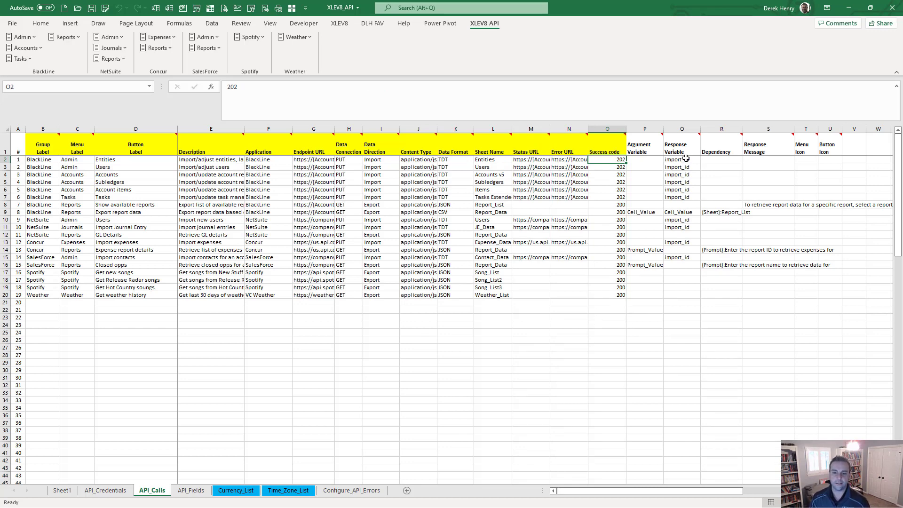
click(538, 159)
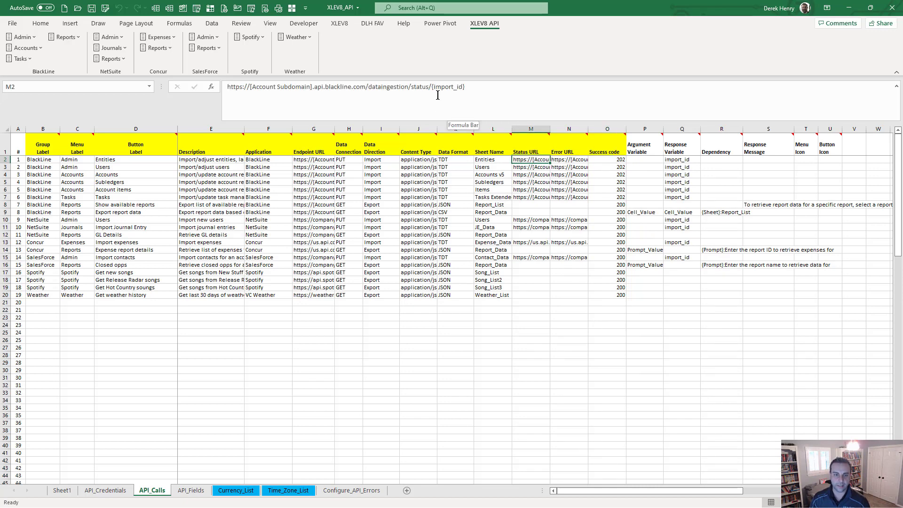
click(677, 159)
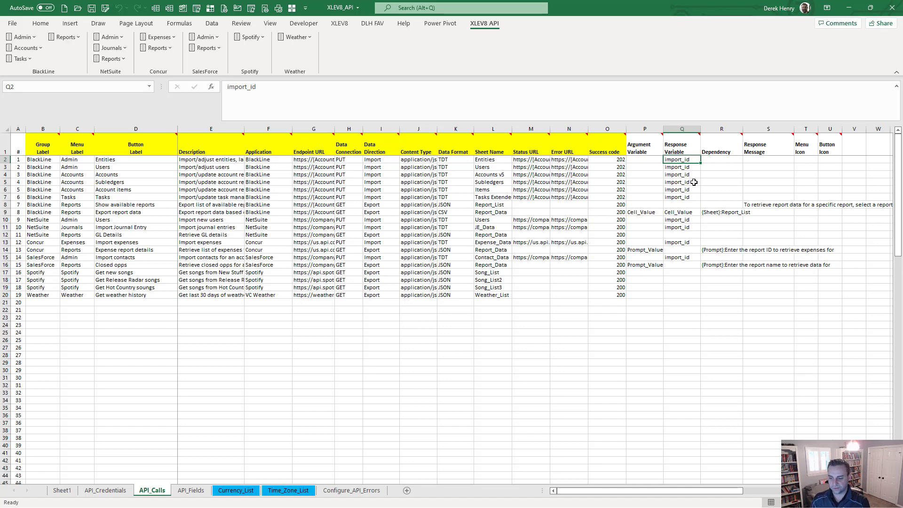
click(518, 160)
click(560, 161)
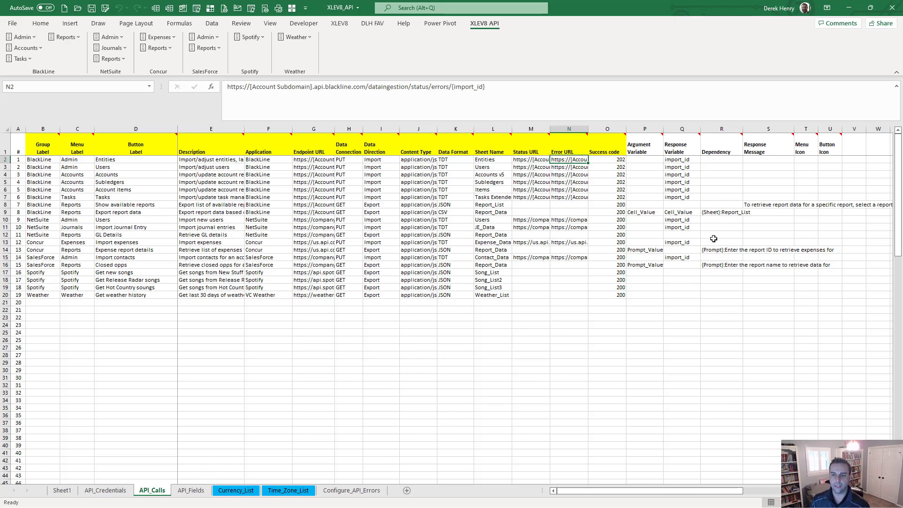
click(720, 213)
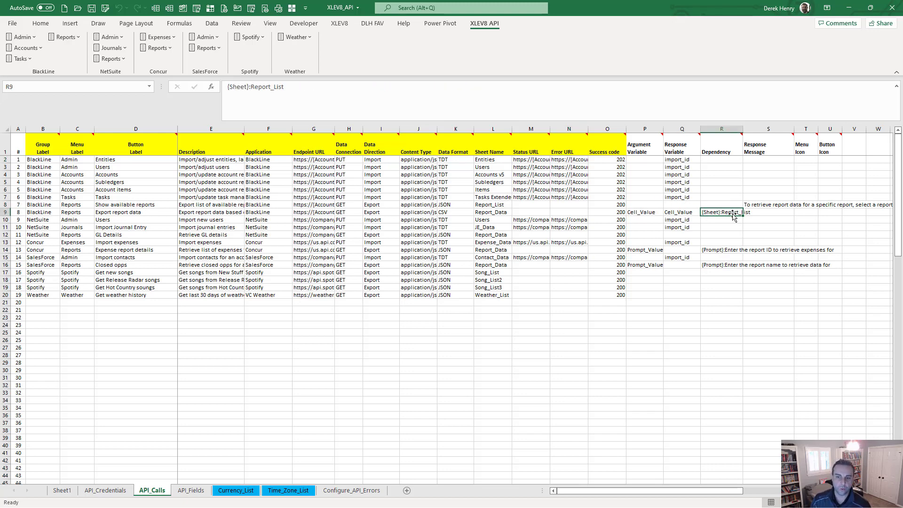
click(642, 212)
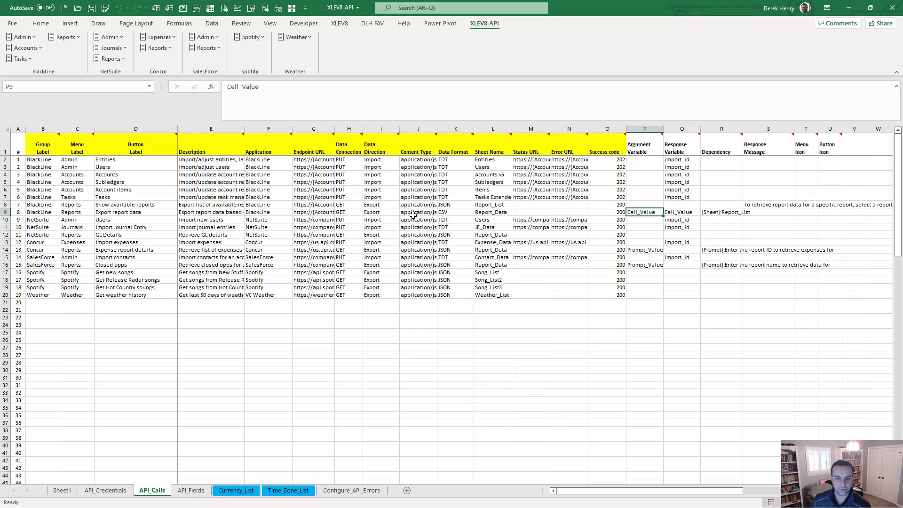
click(319, 212)
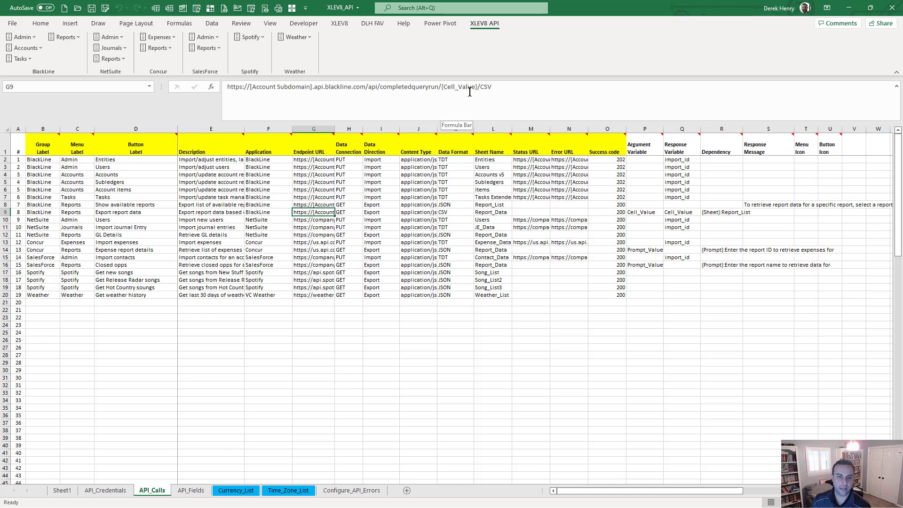
click(645, 212)
click(721, 212)
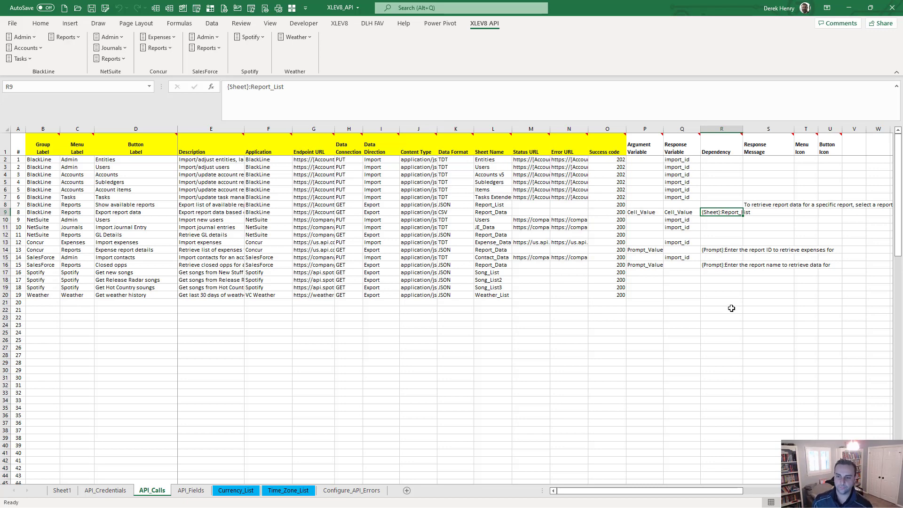
click(772, 205)
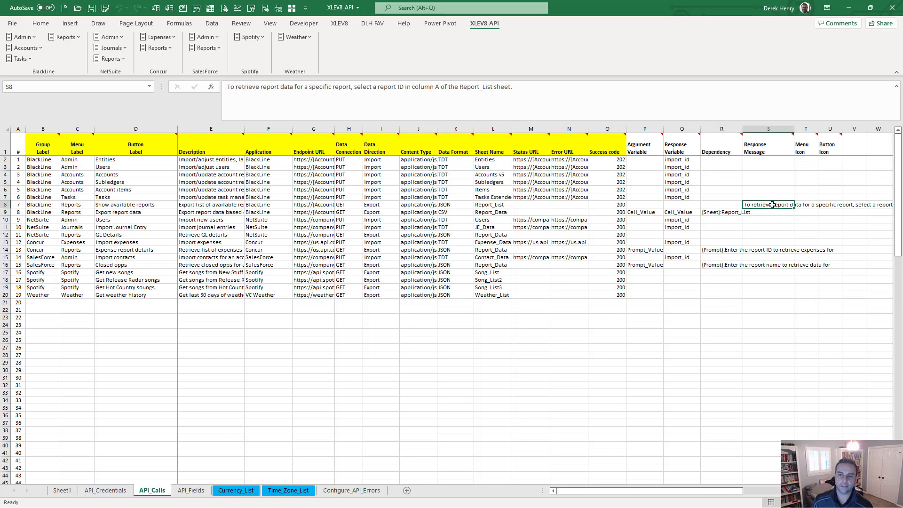
click(36, 204)
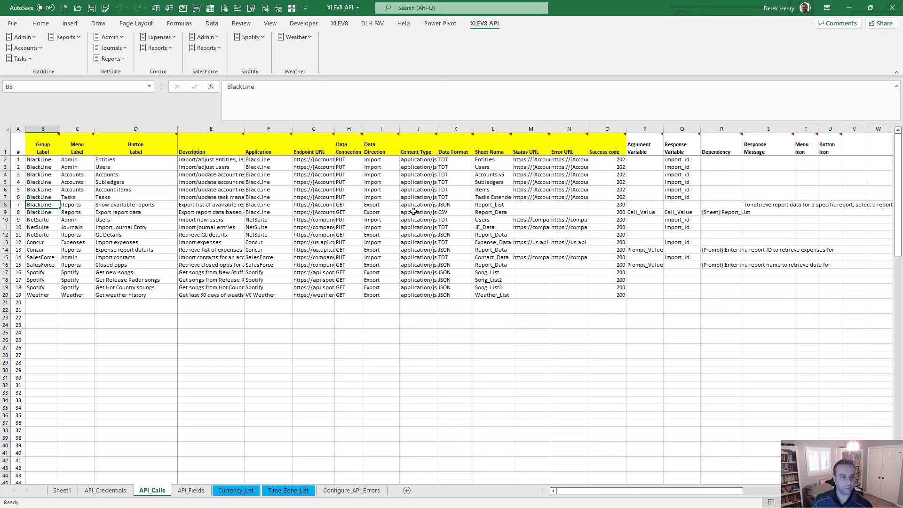
click(772, 205)
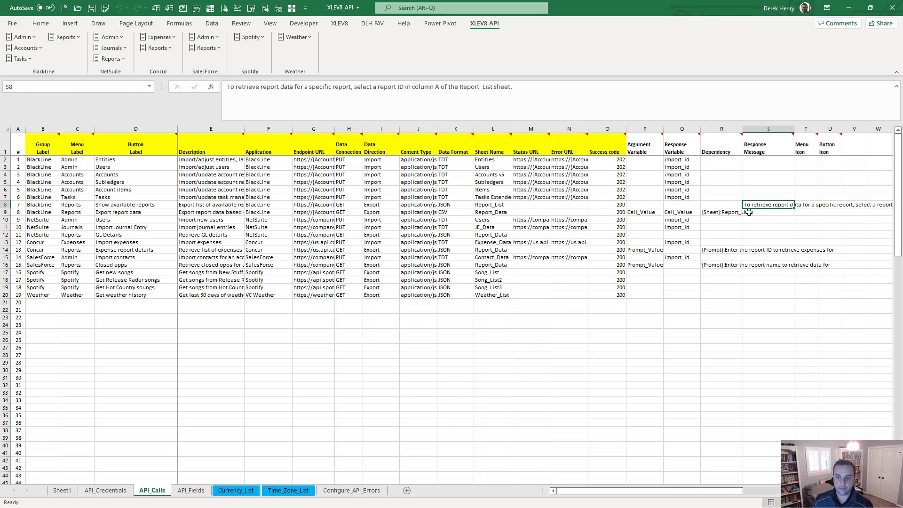
click(716, 213)
click(644, 212)
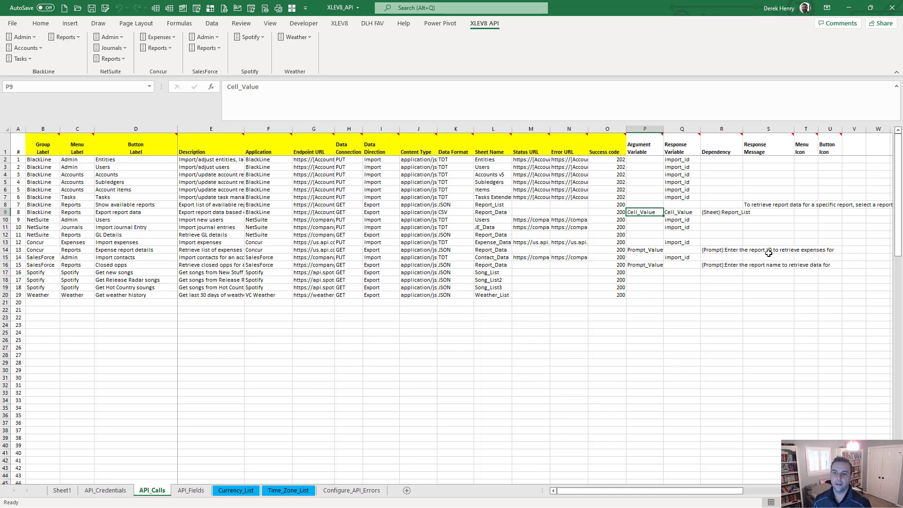
mouse_move(808, 147)
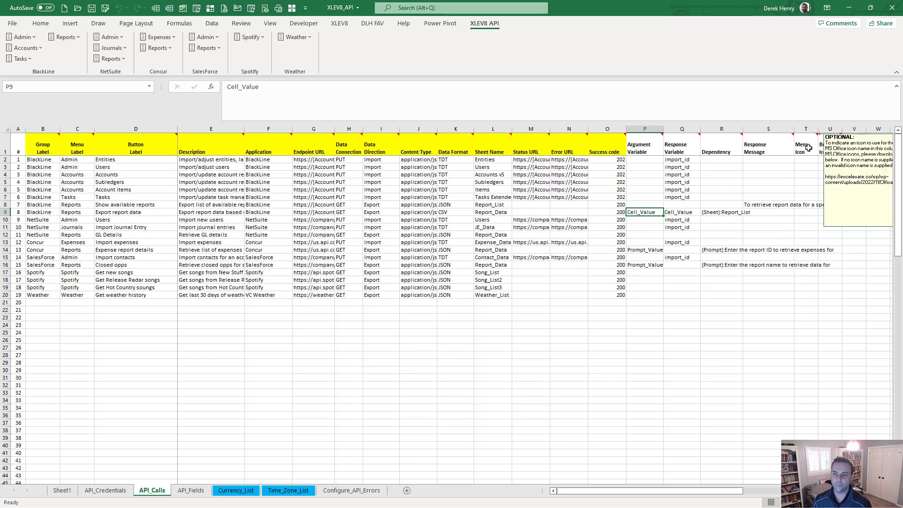
scroll(809, 148, right, 2)
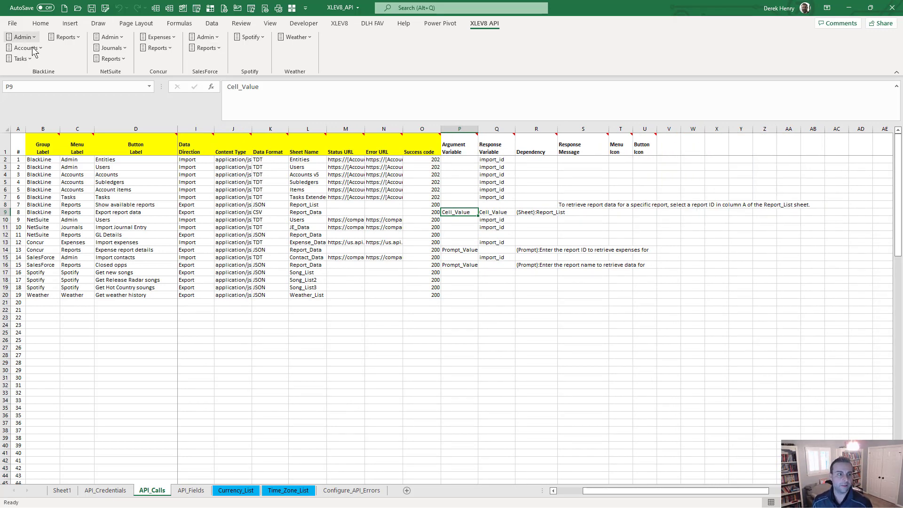
click(295, 37)
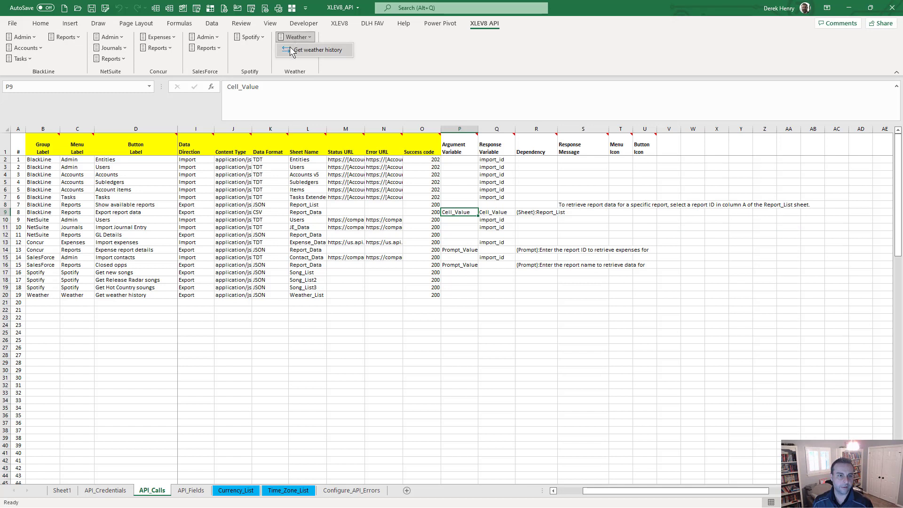
click(424, 43)
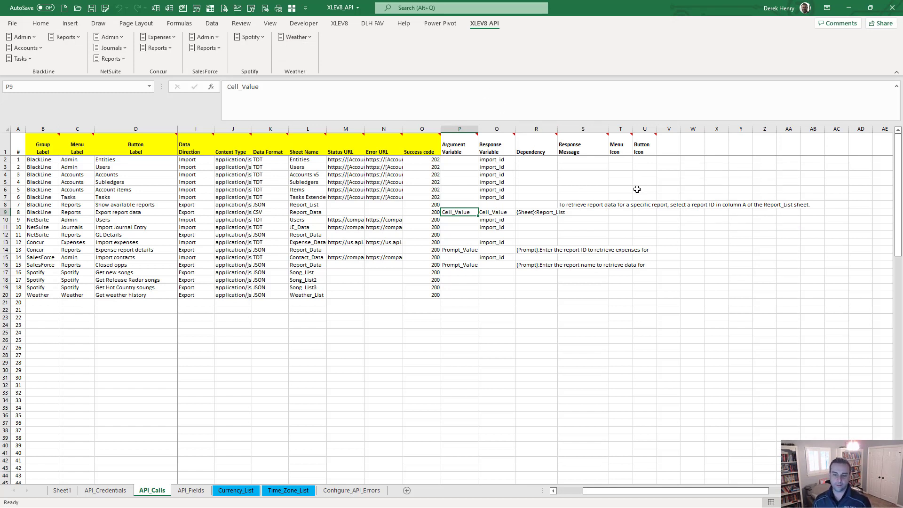
mouse_move(626, 148)
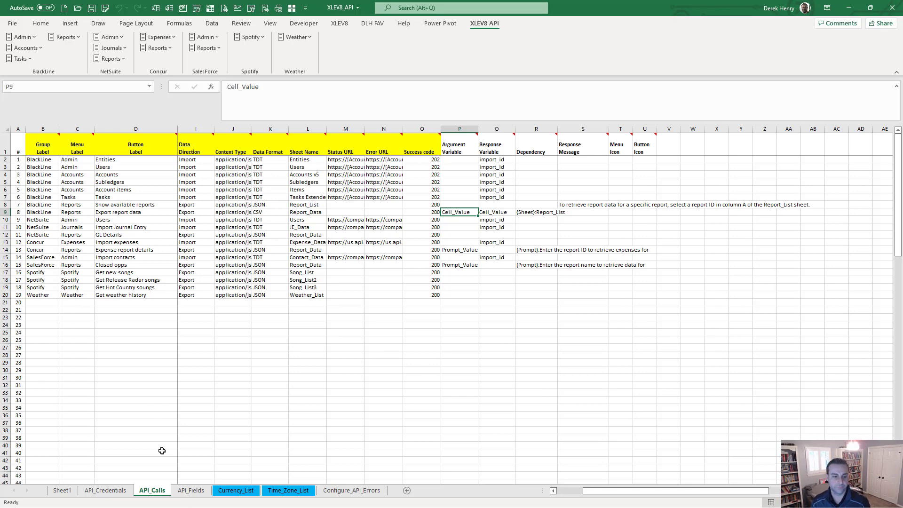
click(191, 491)
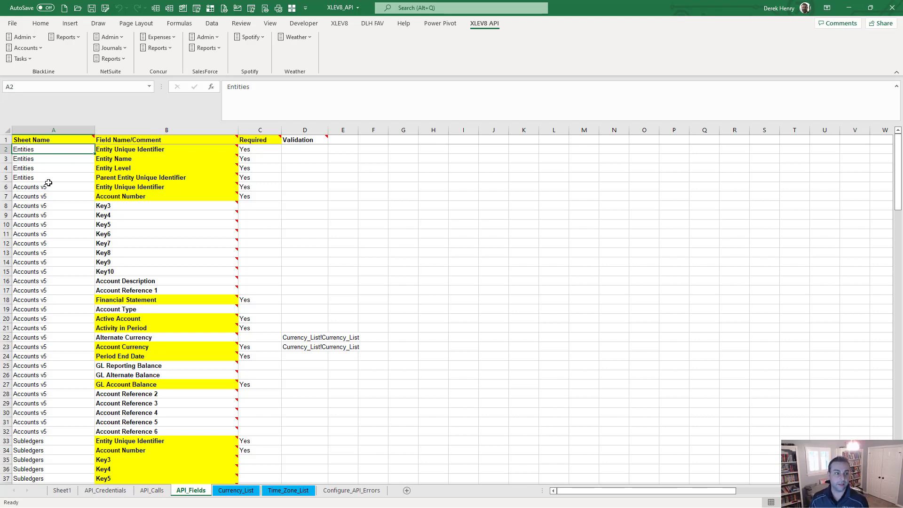
drag(54, 148, 56, 175)
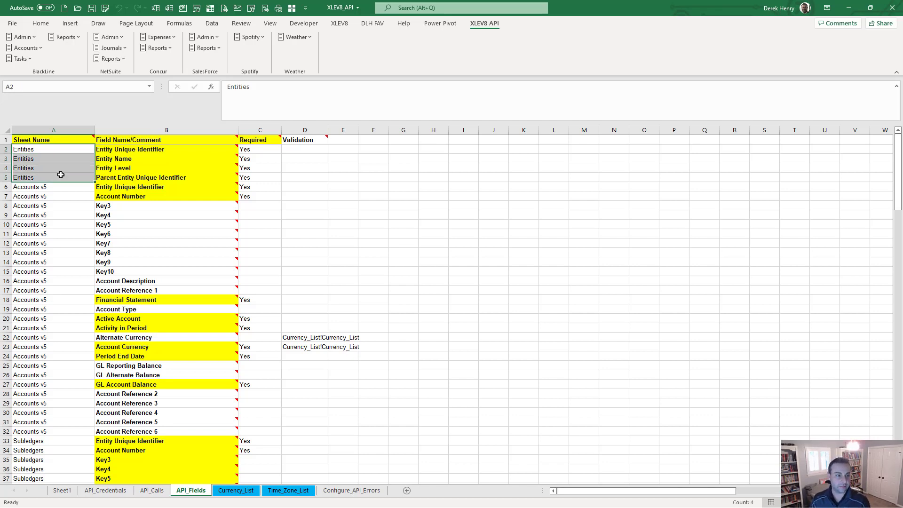
drag(103, 149, 107, 179)
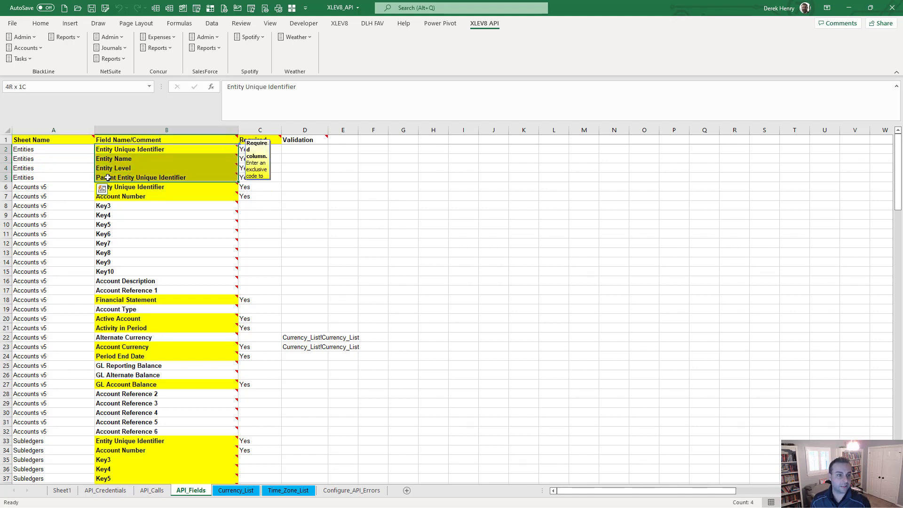
drag(271, 151, 271, 177)
click(313, 149)
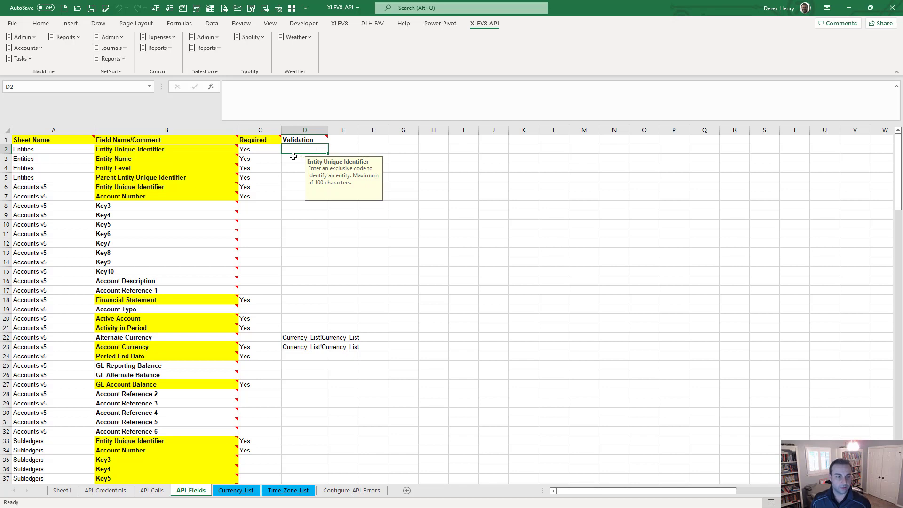
click(294, 157)
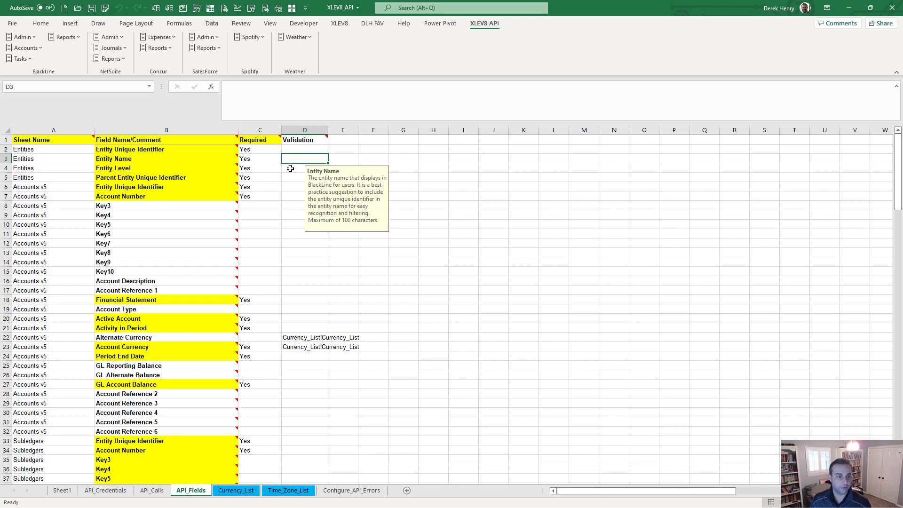
click(290, 169)
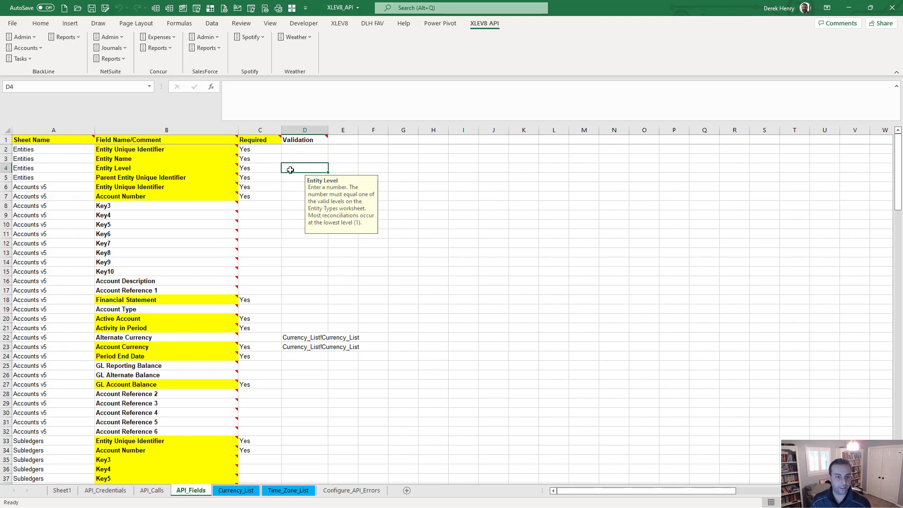
click(290, 177)
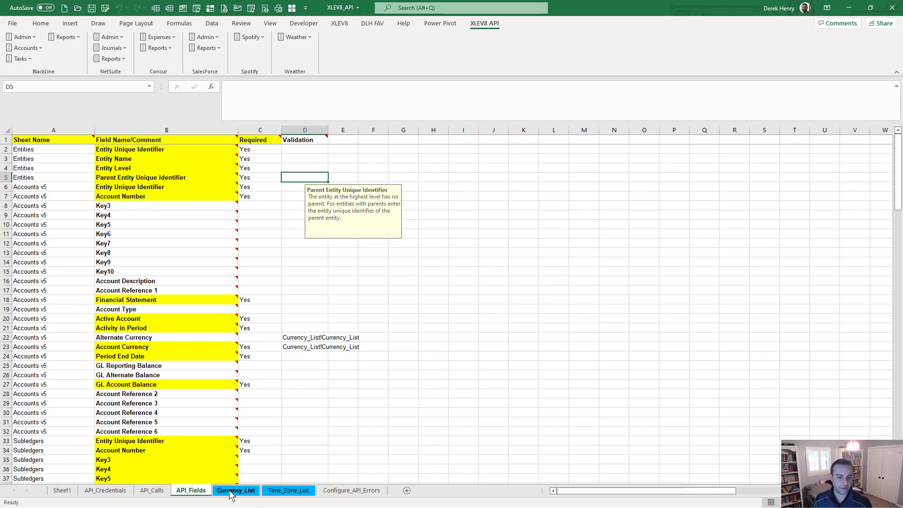
click(292, 338)
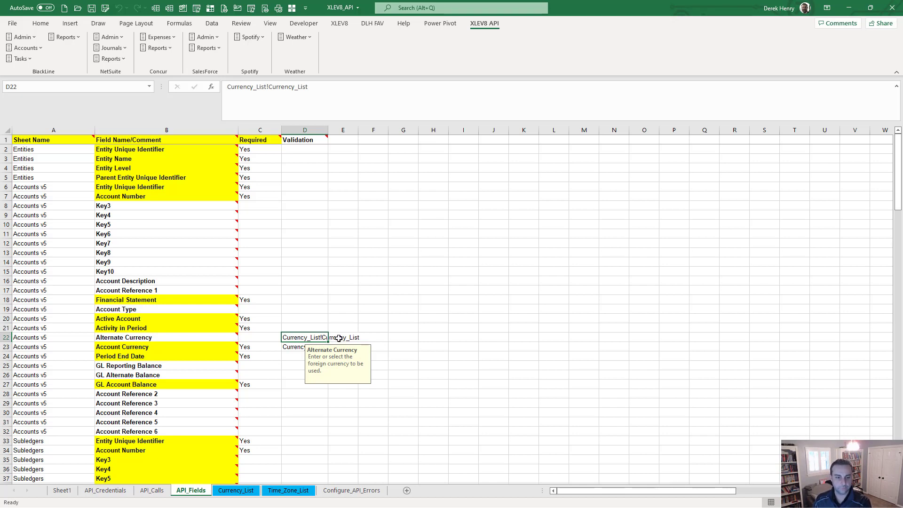
click(240, 491)
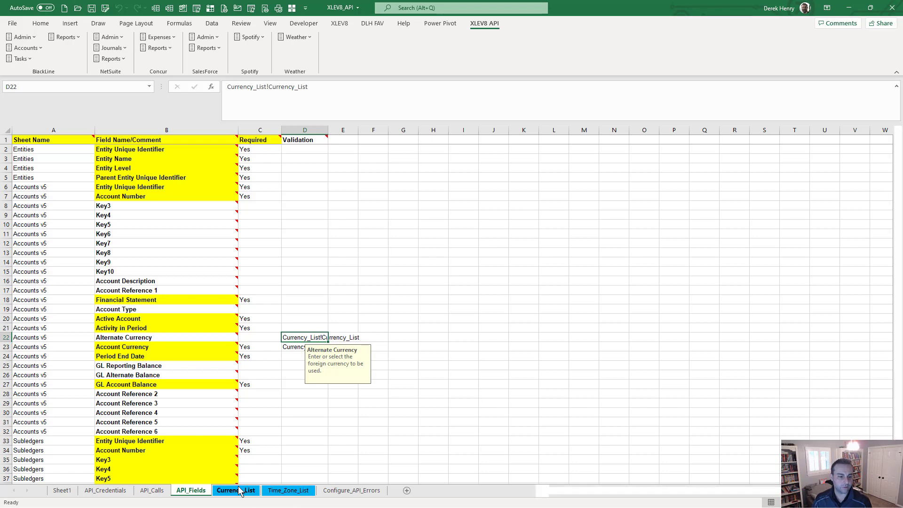
click(25, 147)
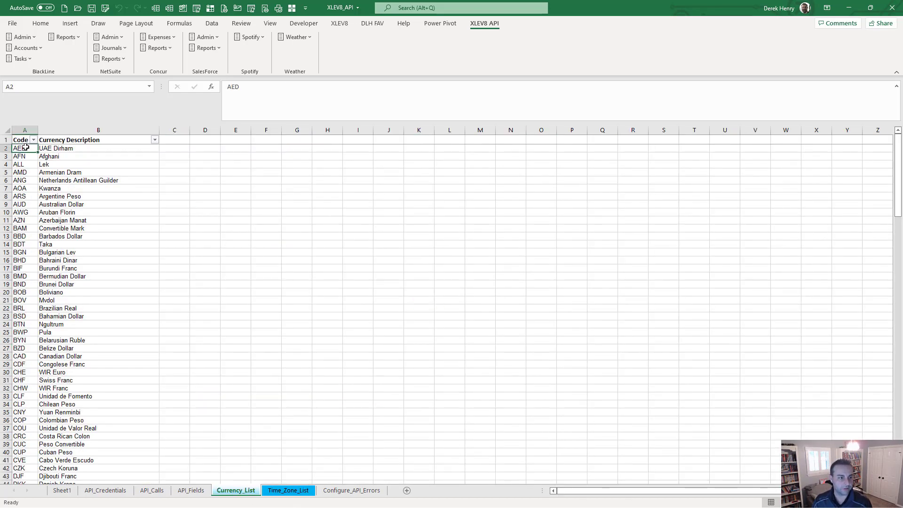
drag(25, 148, 3, 406)
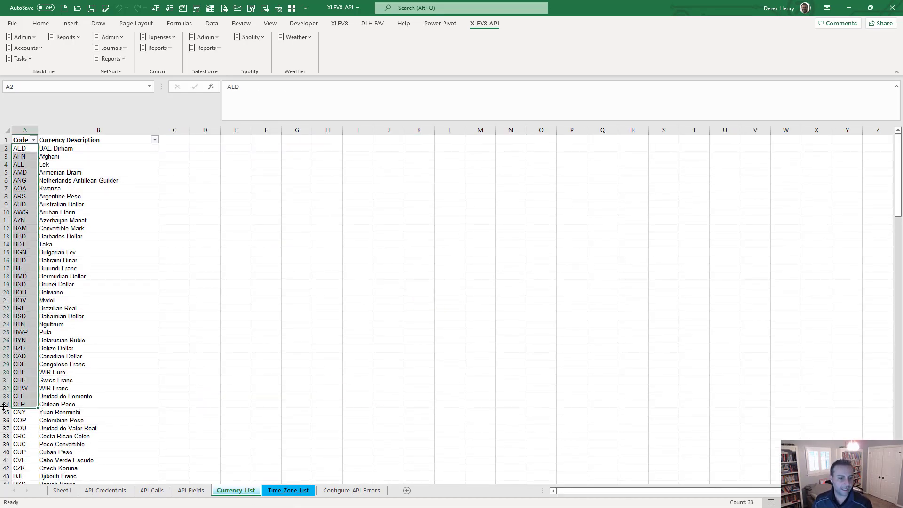
click(190, 490)
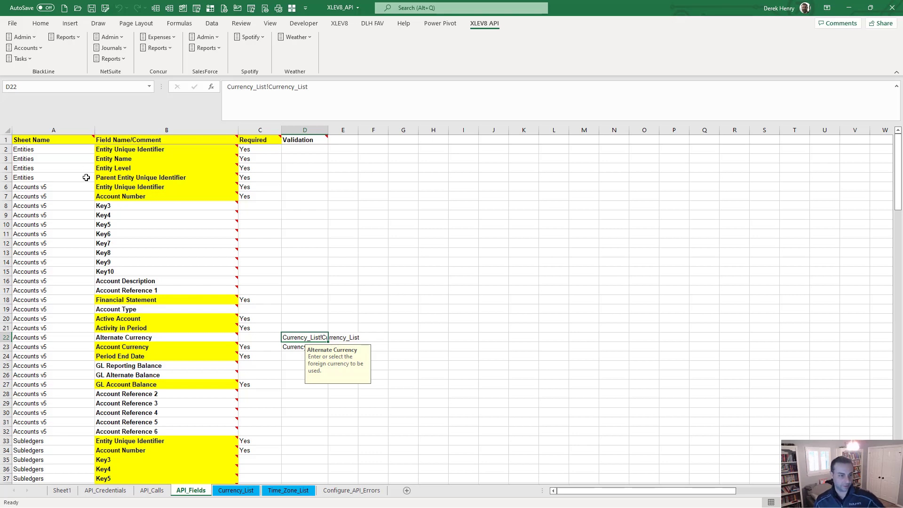
click(35, 150)
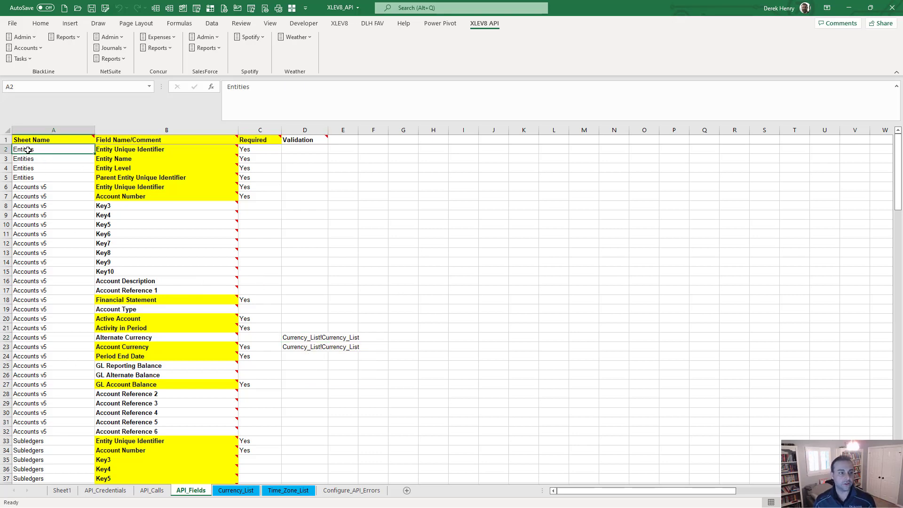
click(152, 489)
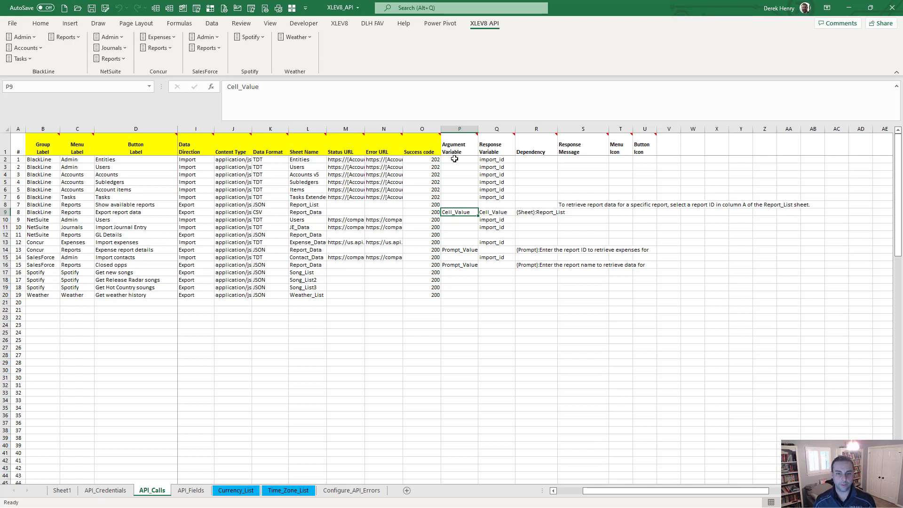
click(309, 160)
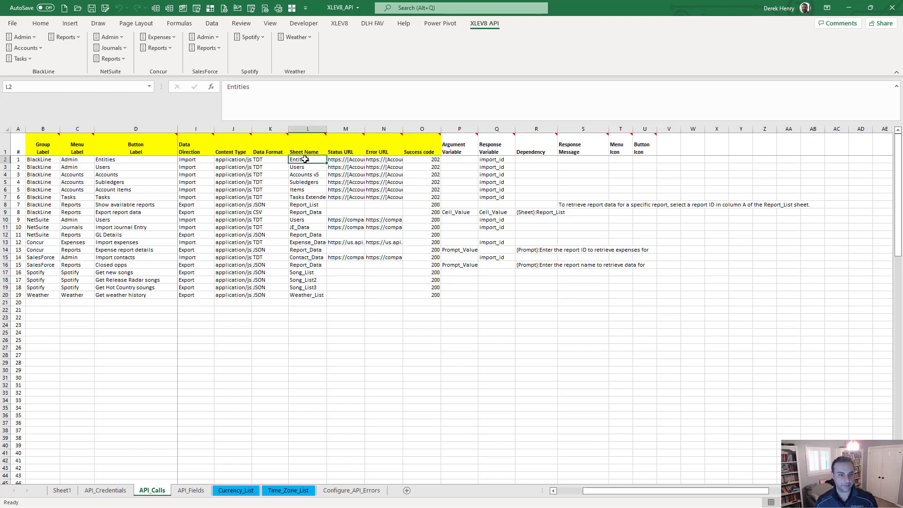
click(192, 493)
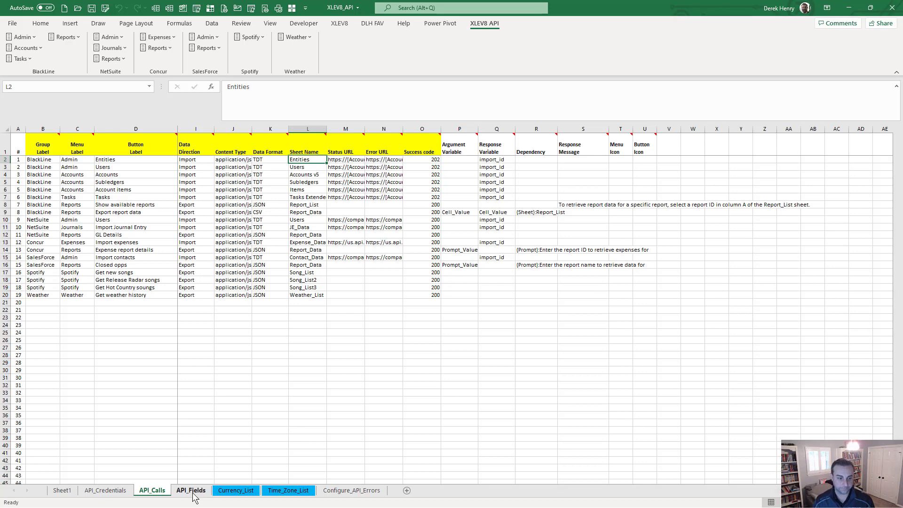
click(51, 238)
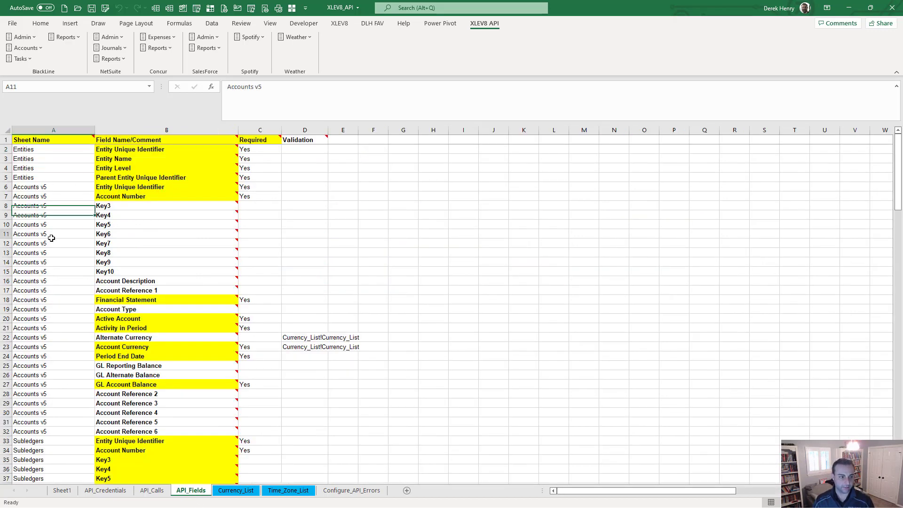
key(ctrl+Down)
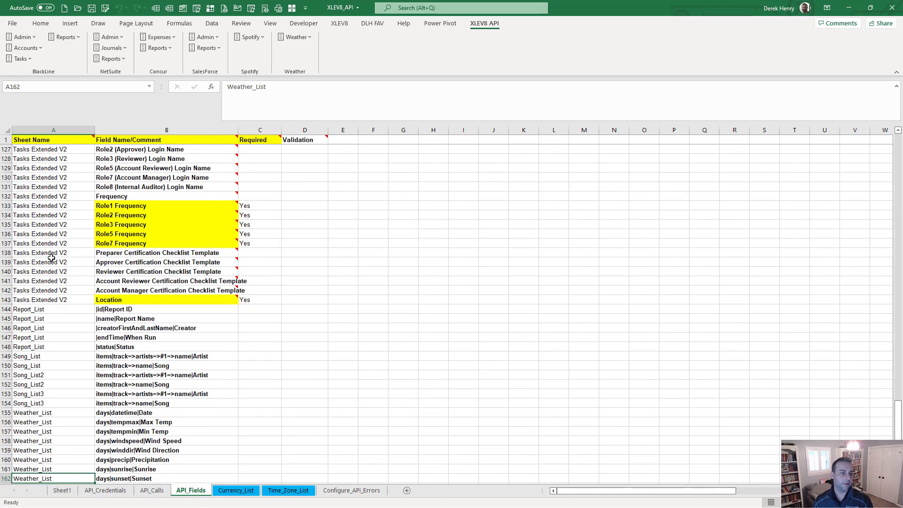
scroll(48, 352, down, 2)
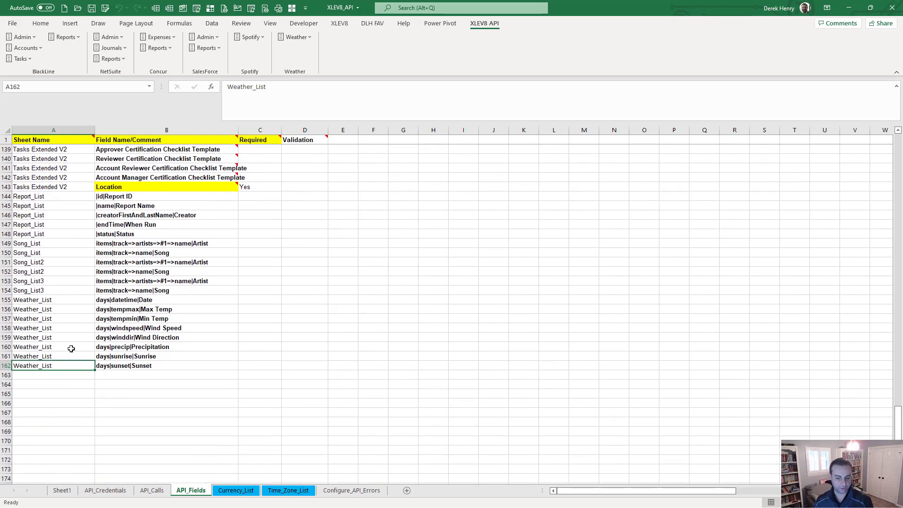
click(59, 303)
click(152, 490)
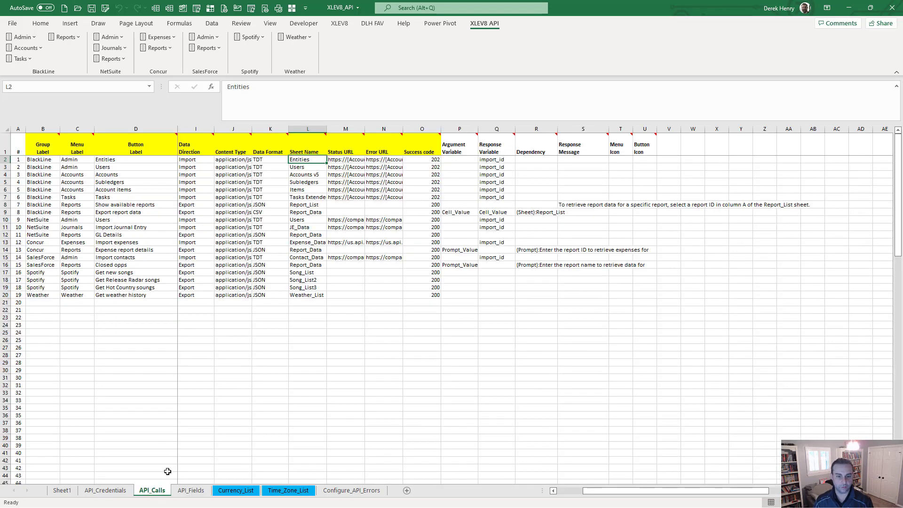
click(301, 296)
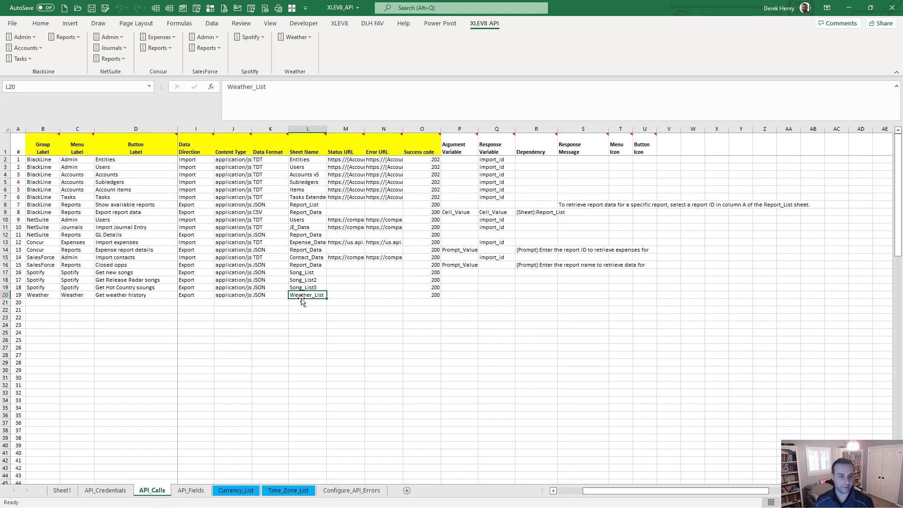
click(192, 490)
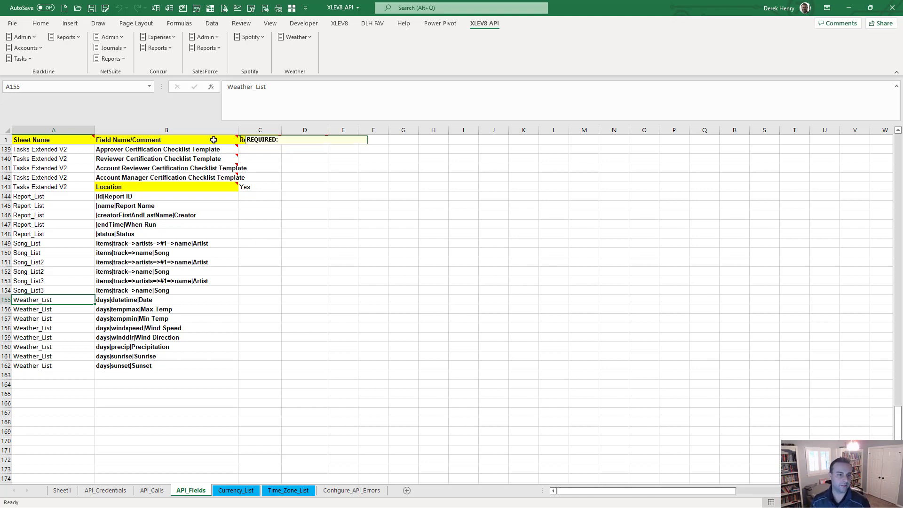
click(104, 301)
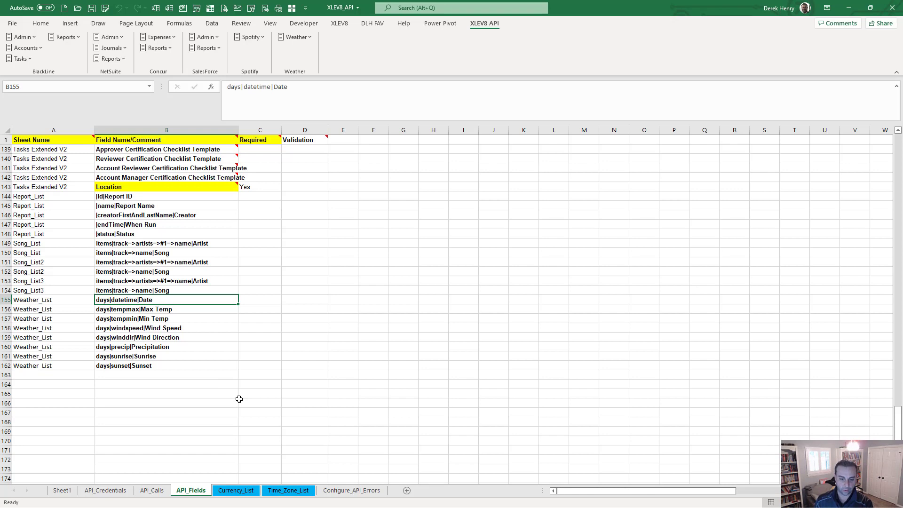
click(99, 367)
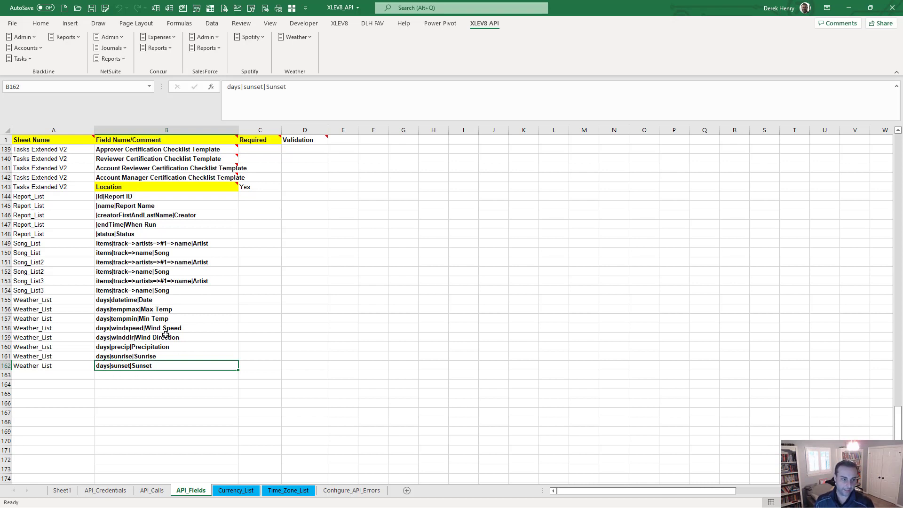
click(104, 242)
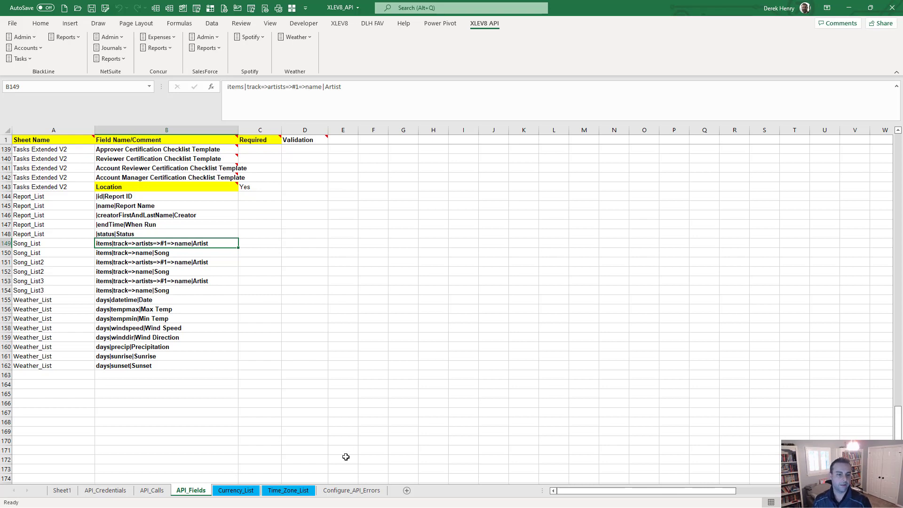
Step: Rerun Configure API Settings from the API_Credentials sheet via macro search 'confi'
click(115, 489)
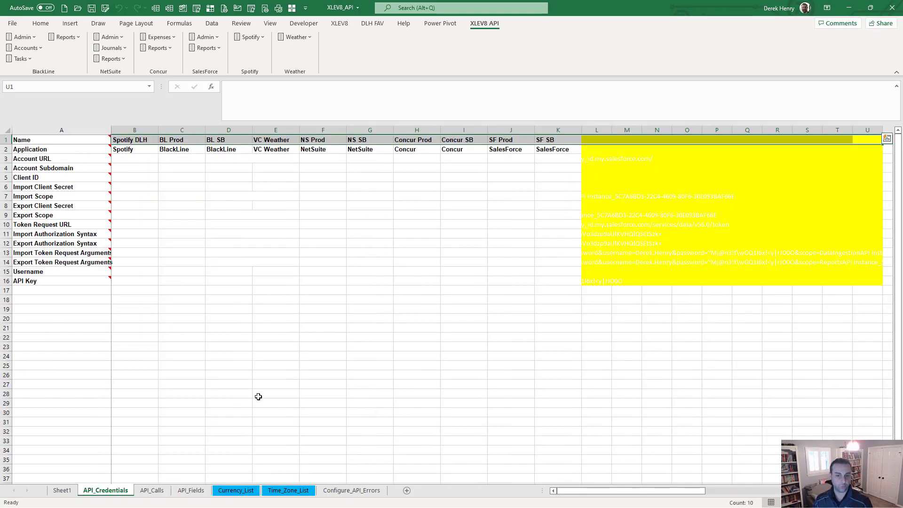
click(221, 309)
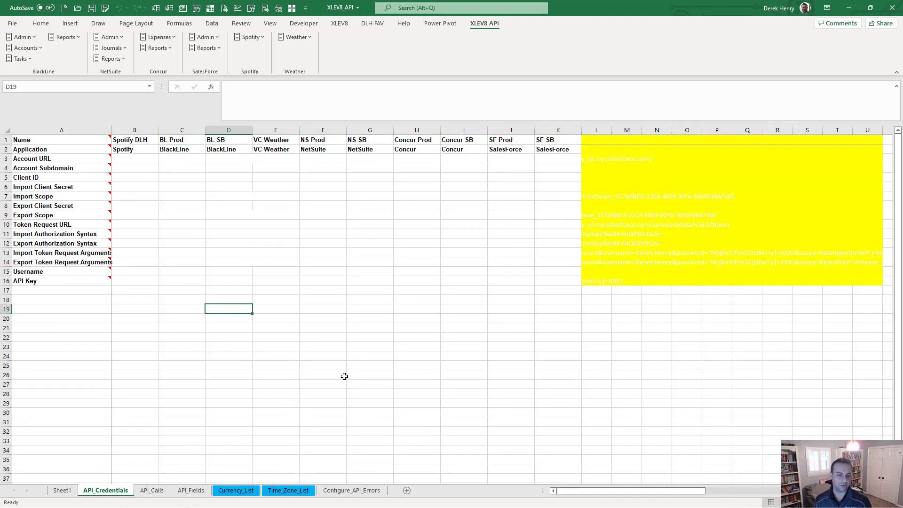
key(ctrl+shift+m)
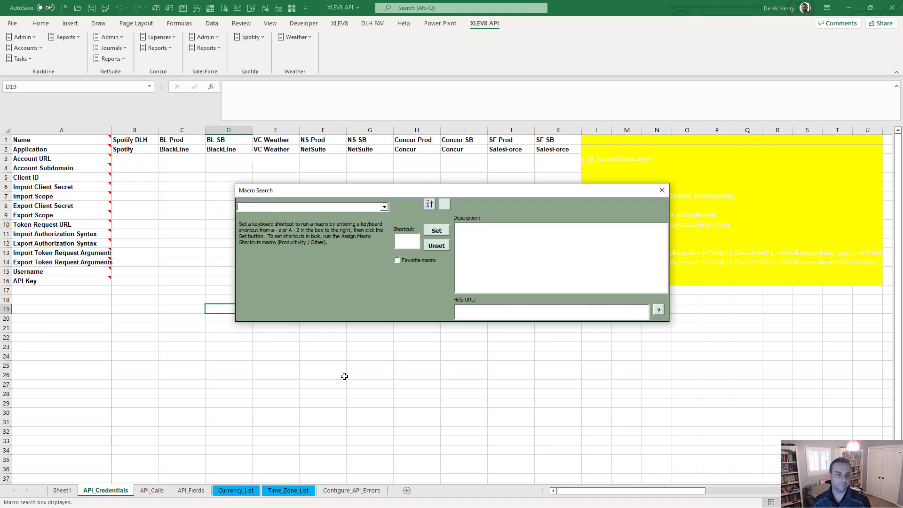
text(confi)
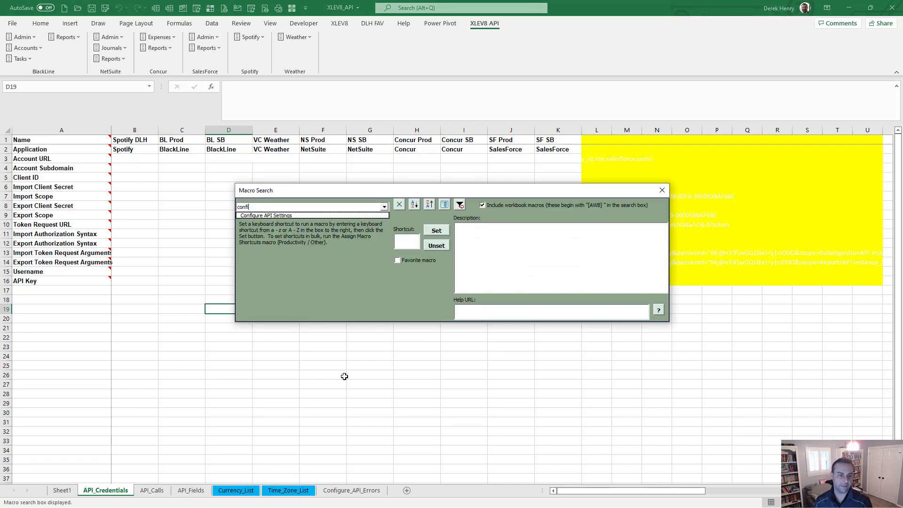
key(Down)
key(Return)
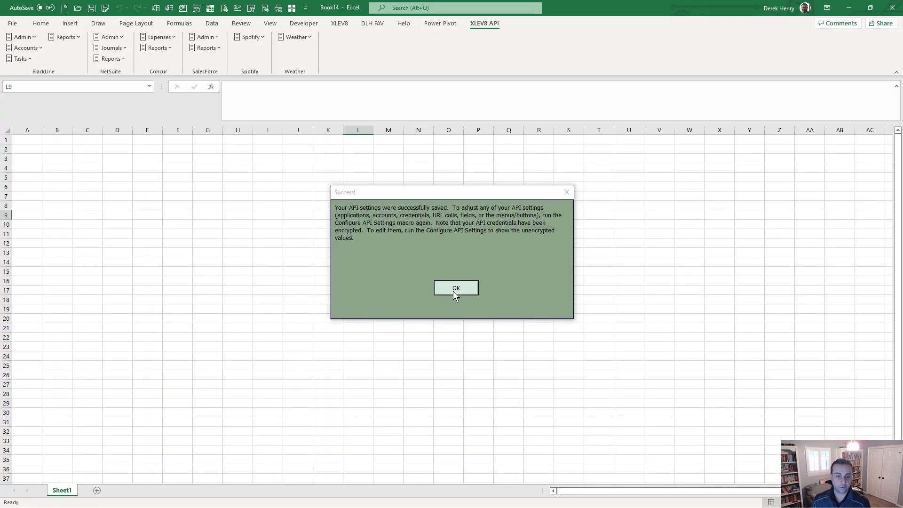
Step: Make account 1 (Spotify DLH) active and fetch Hot Country songs into Song_List3
click(454, 292)
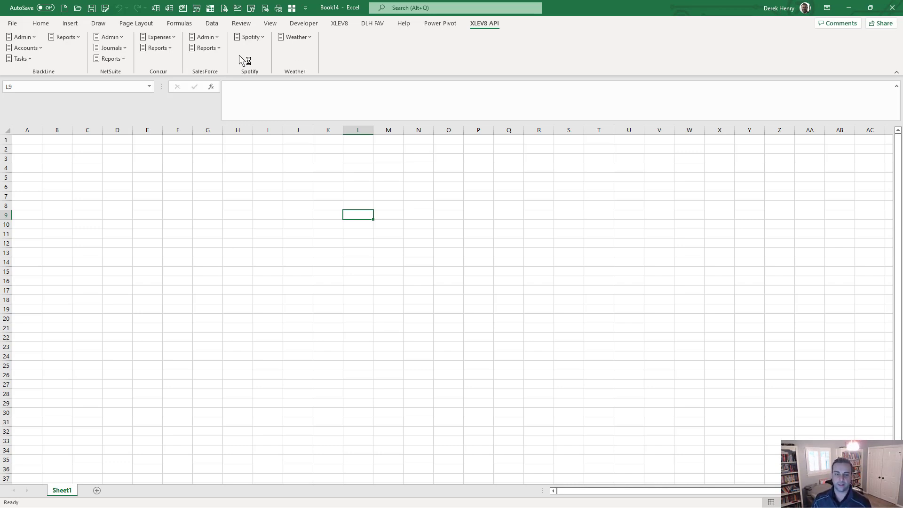
click(259, 37)
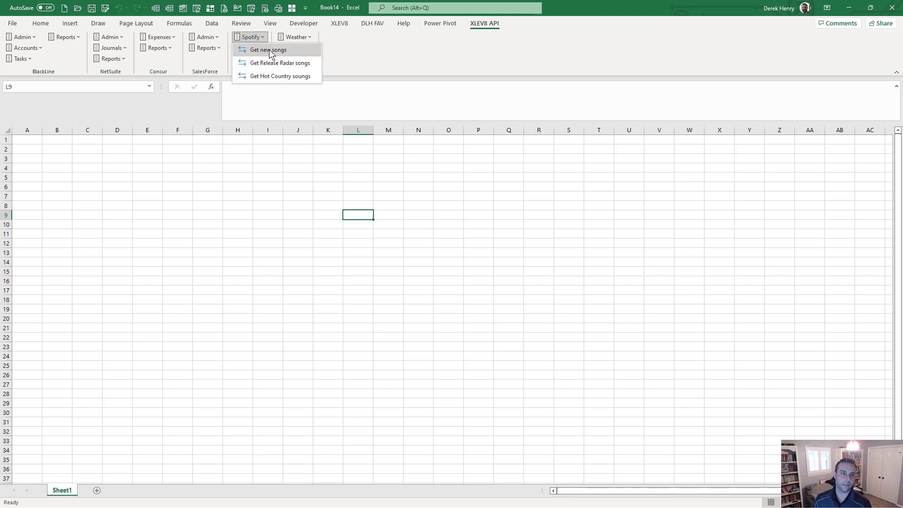
click(273, 75)
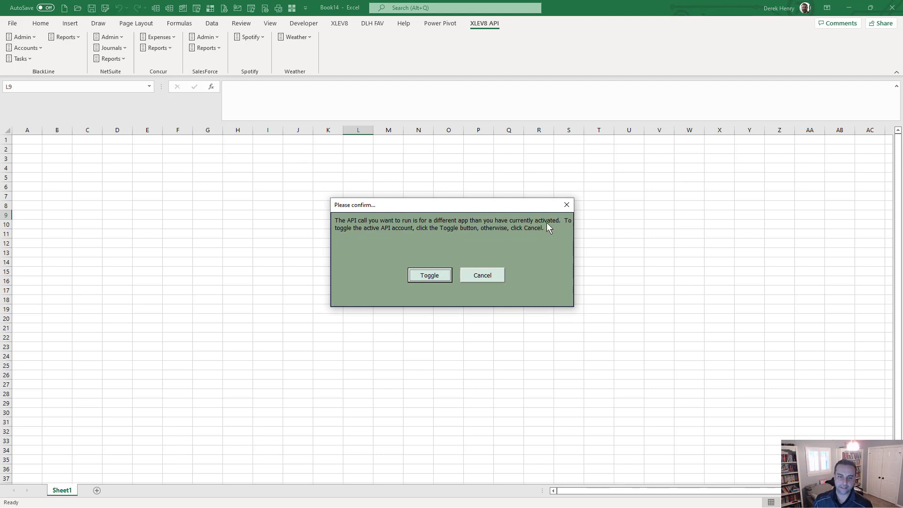
click(419, 276)
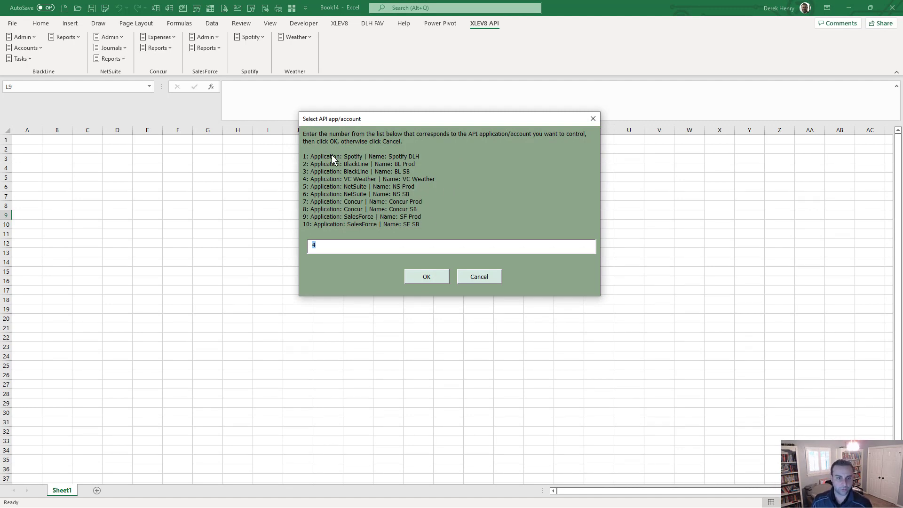
text(1)
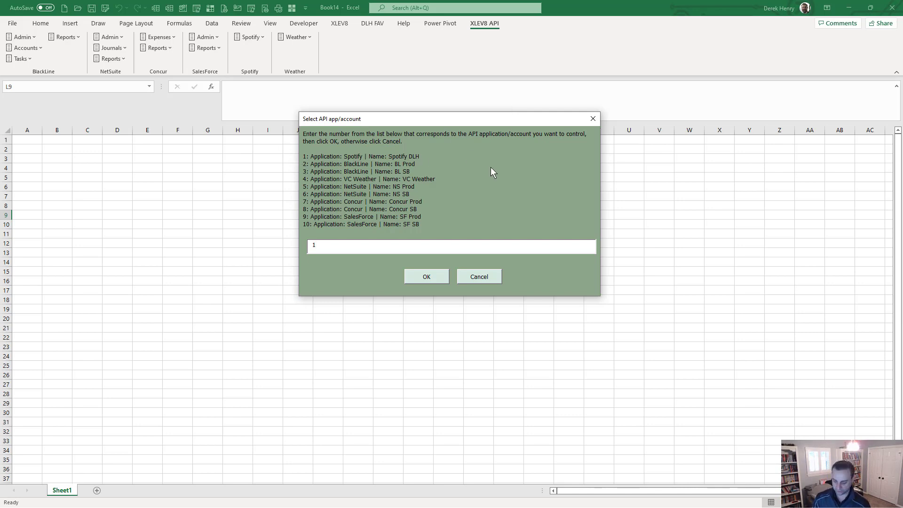
key(Return)
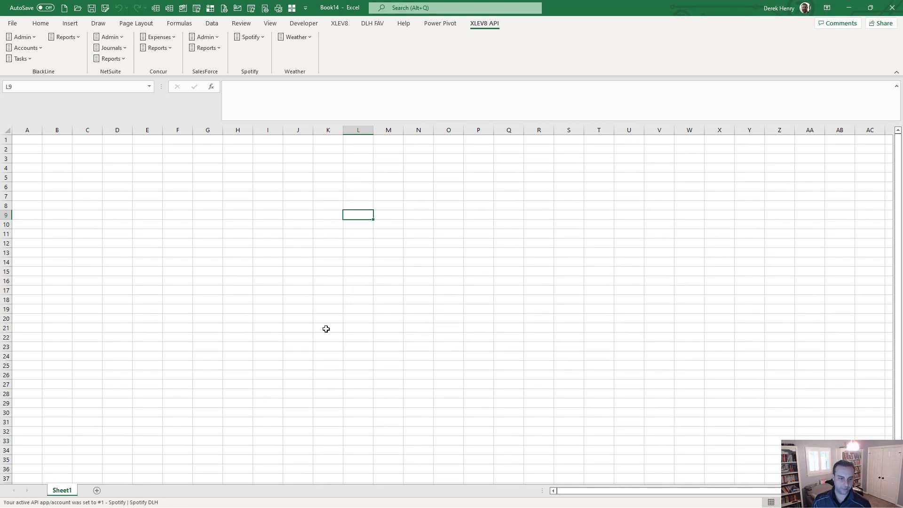
click(252, 40)
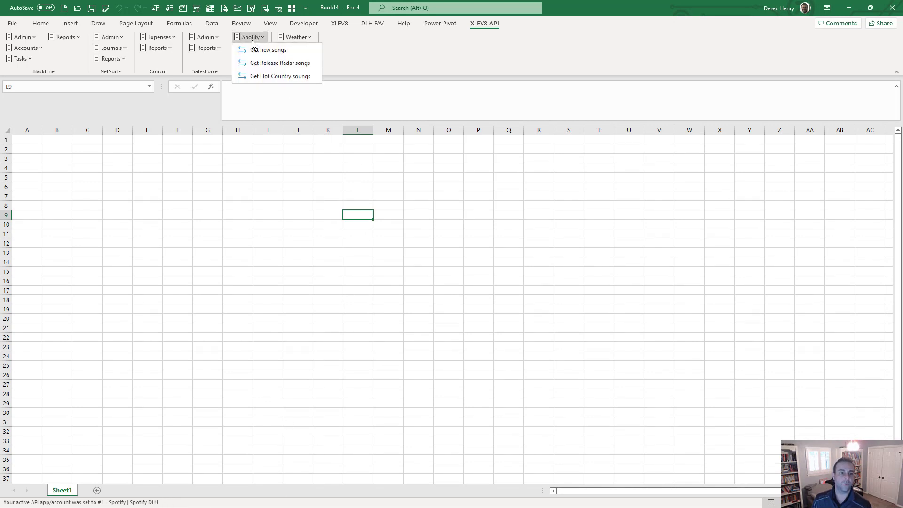
click(277, 75)
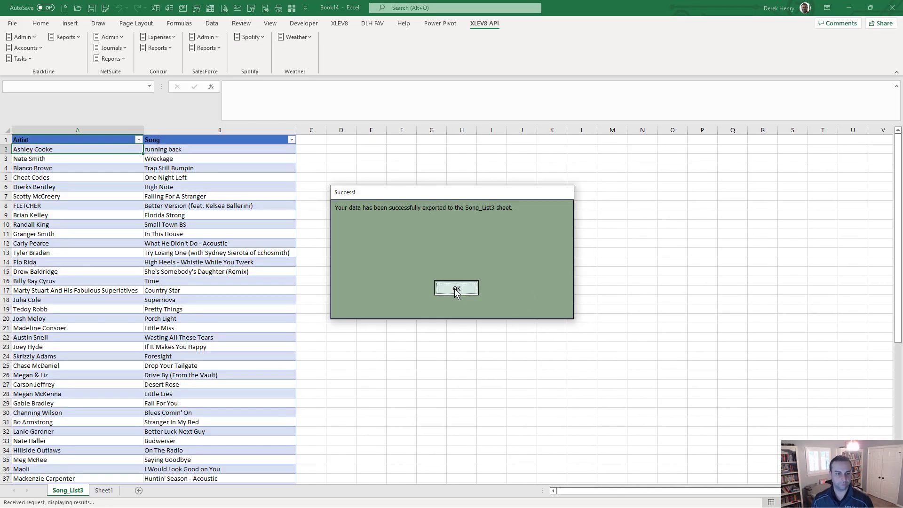
Step: Close the export message, scroll through the Song_List3 hot country table, and switch workbooks
click(456, 289)
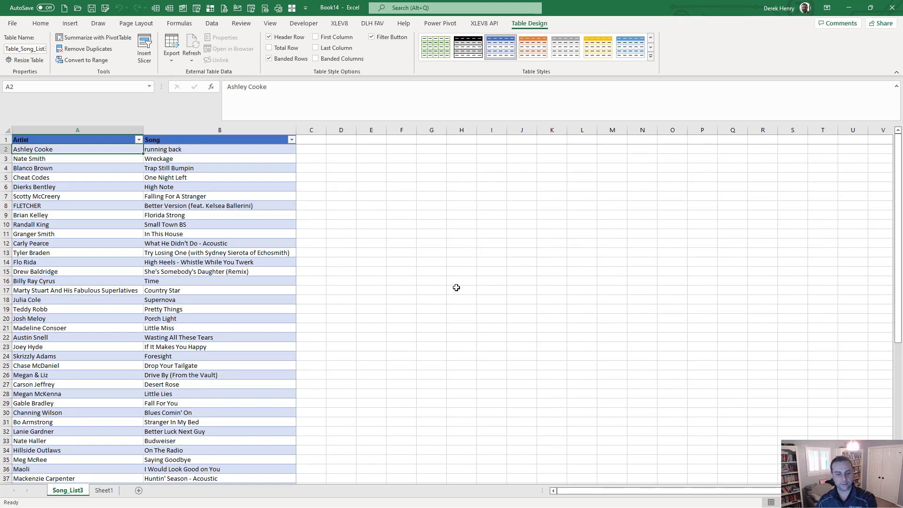
scroll(89, 209, down, 7)
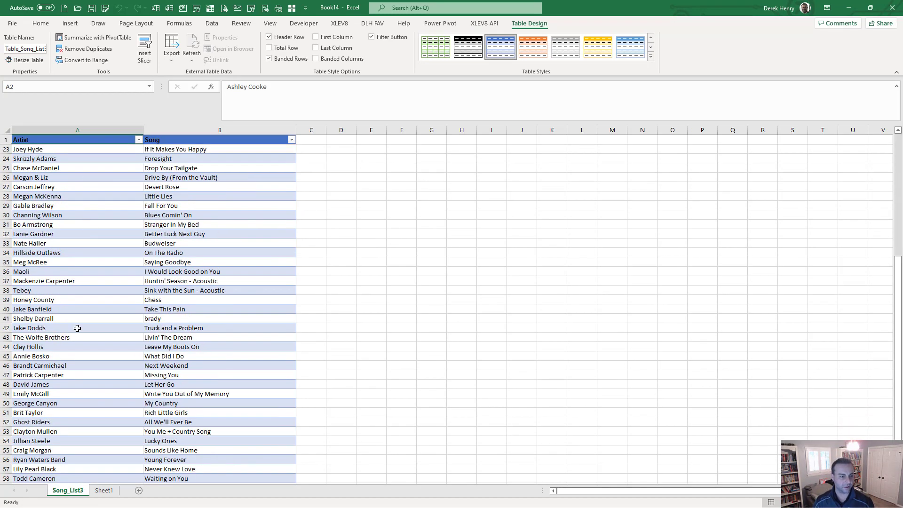
scroll(77, 328, down, 7)
scroll(77, 328, up, 7)
scroll(77, 328, up, 7)
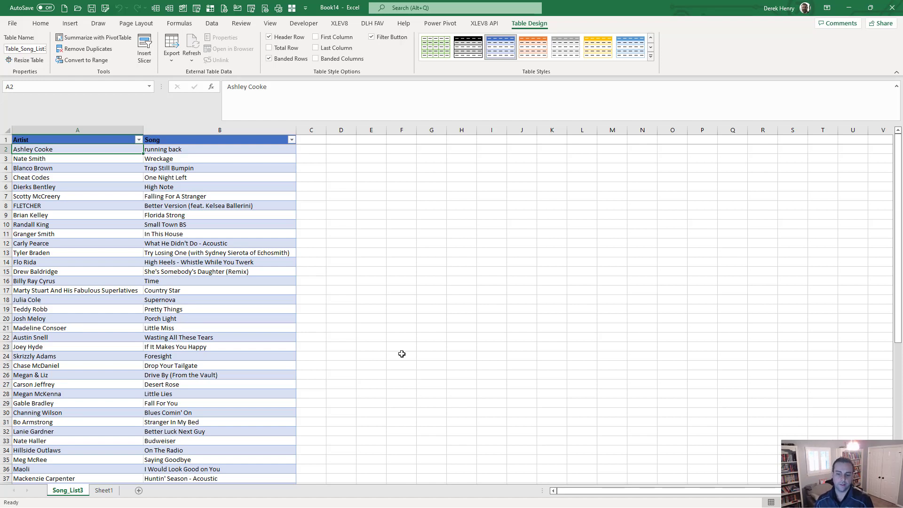
key(ctrl+n)
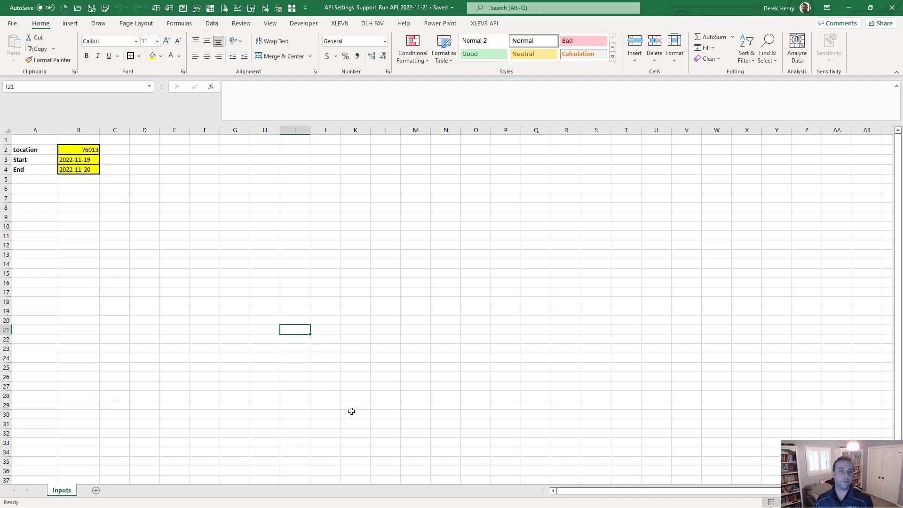
Step: Make account 4 (VC Weather) active and pull weather history for 76013 into Weather_List
click(483, 25)
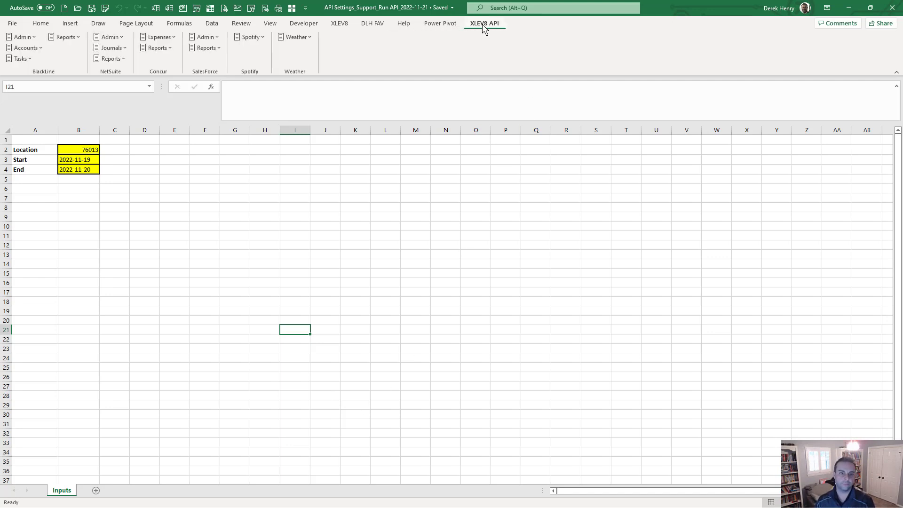
click(295, 40)
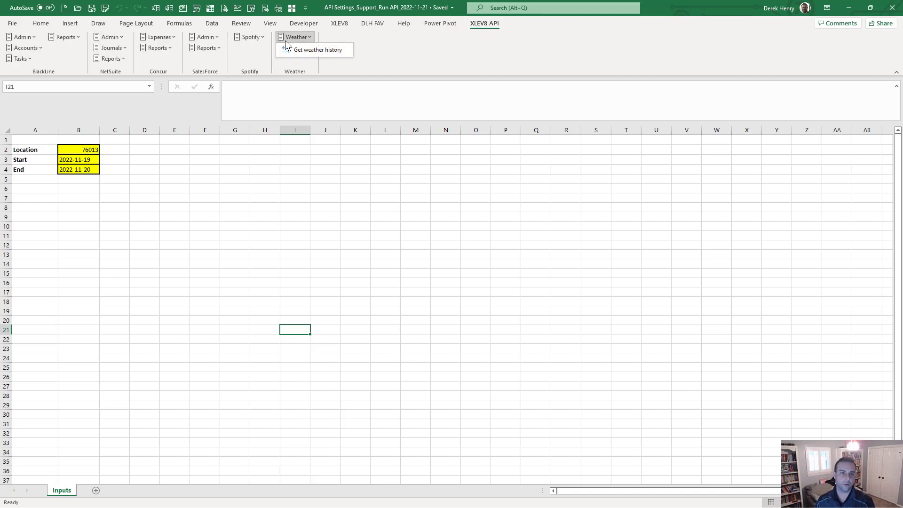
click(312, 52)
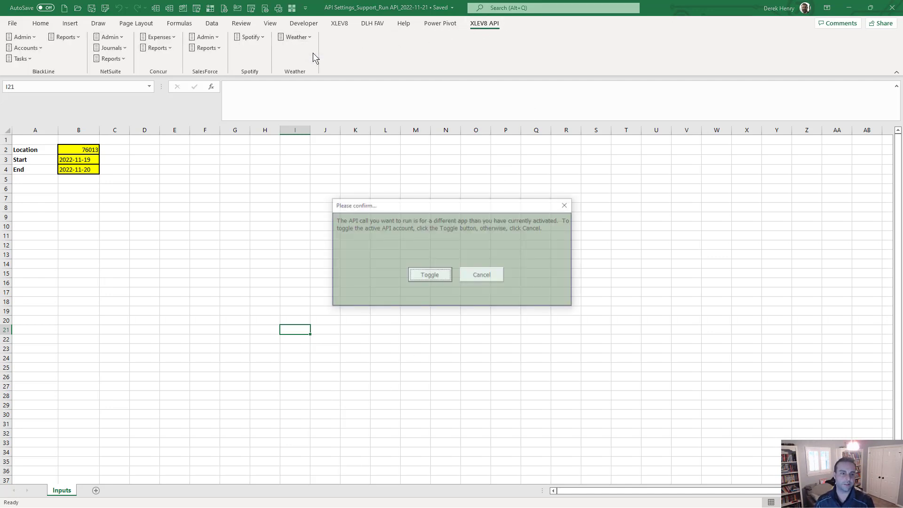
click(426, 277)
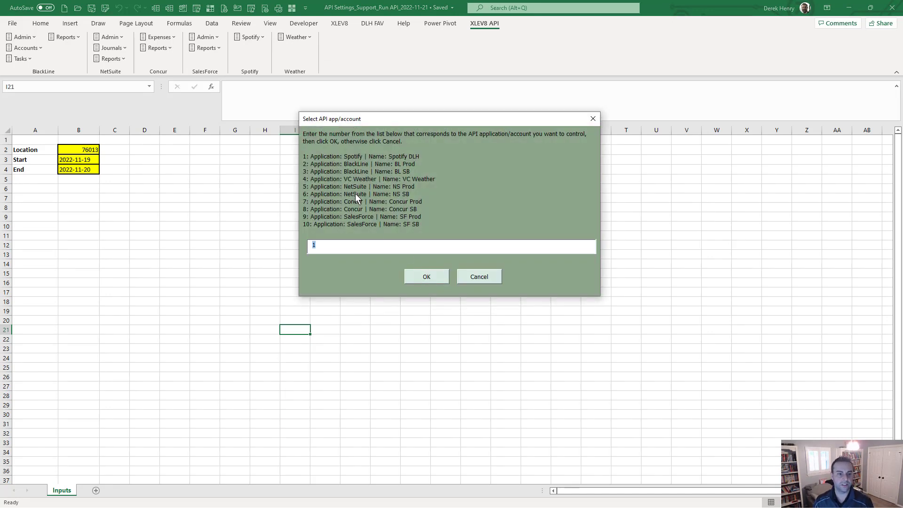
text(4)
key(Return)
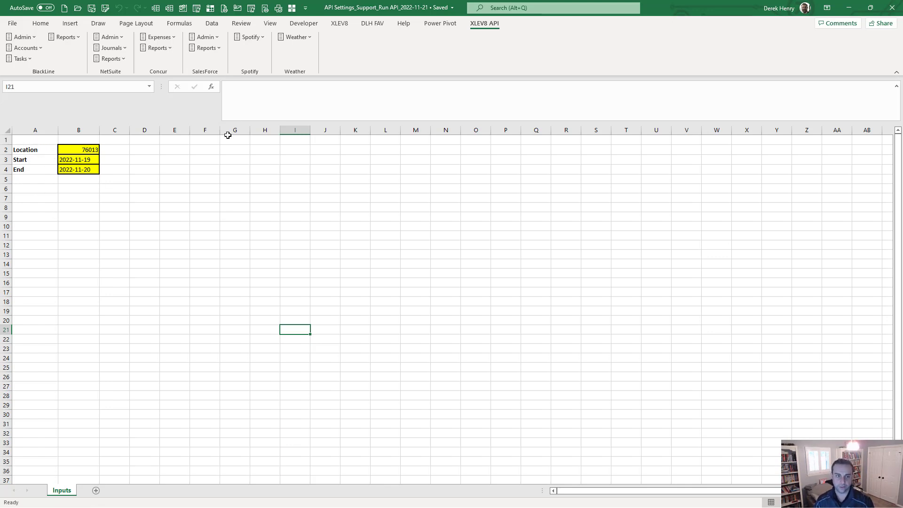
click(297, 39)
click(308, 51)
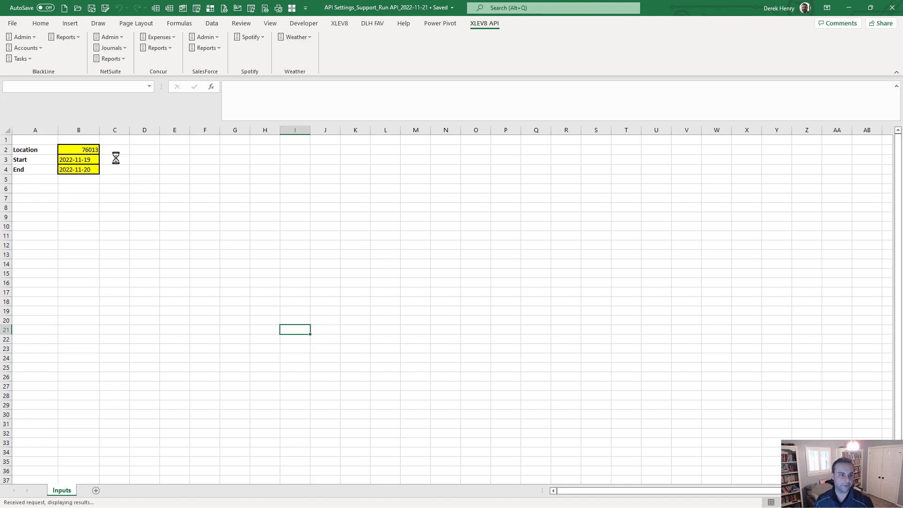
click(469, 289)
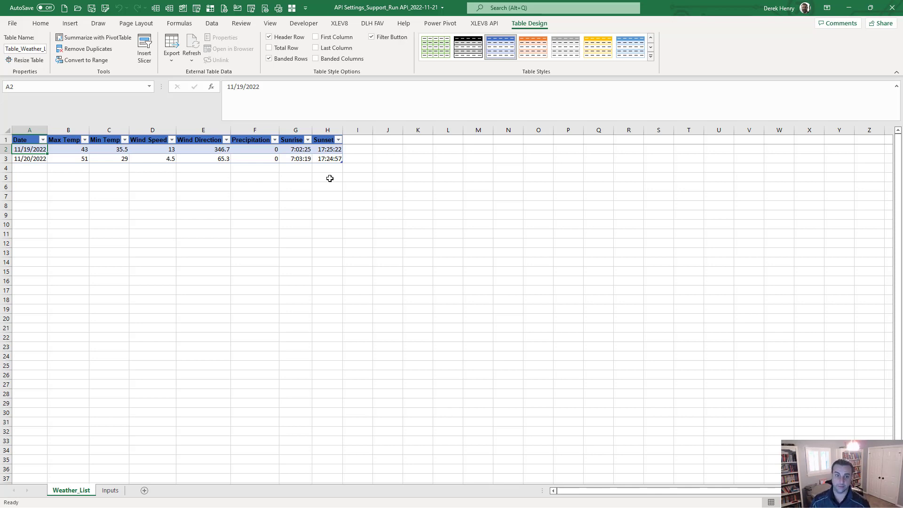
Step: Browse the BlackLine Admin commands (Entities, Users) on the XLEV8 API tab
click(438, 262)
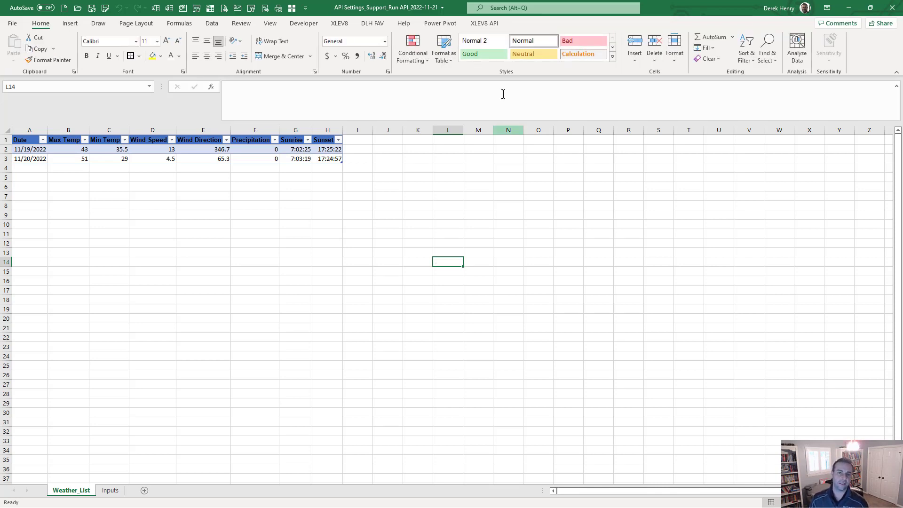
click(493, 27)
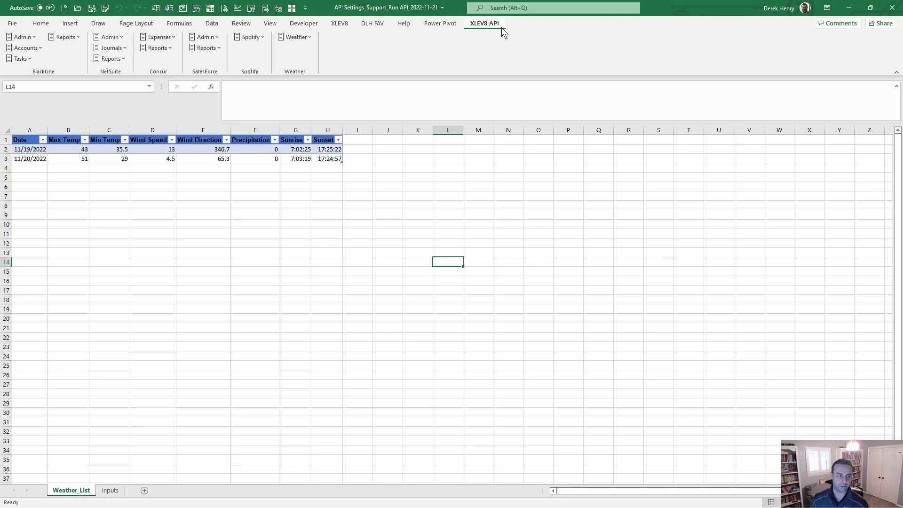
click(21, 37)
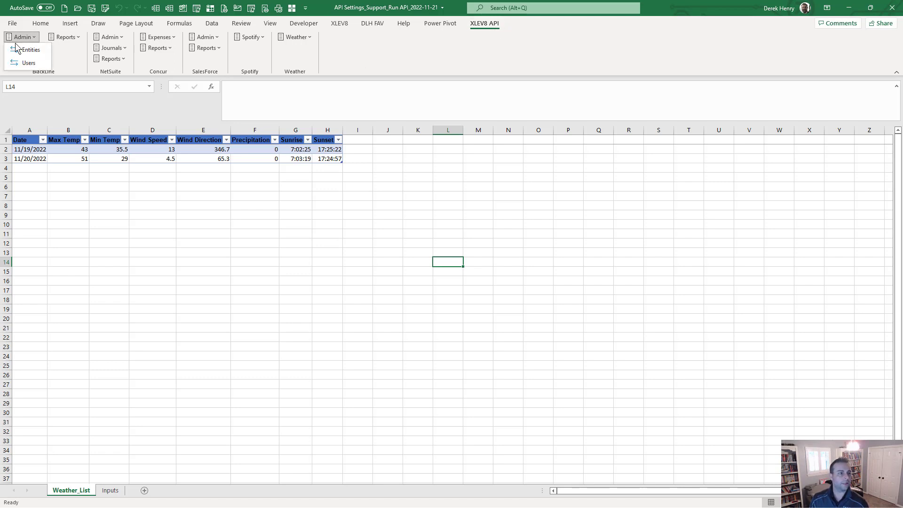
click(233, 327)
click(410, 293)
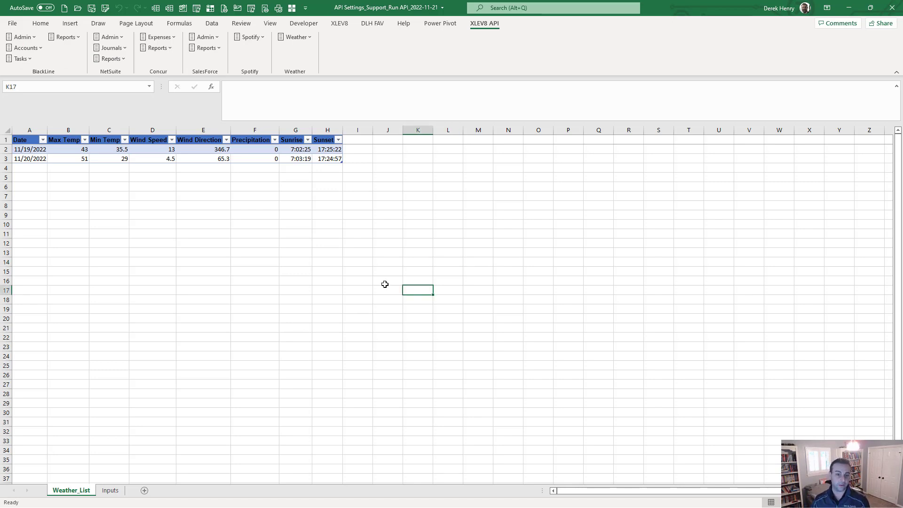
Step: Switch the active API account to BlackLine BL SB (option 3) by running [API] Users
key(ctrl+shift+m)
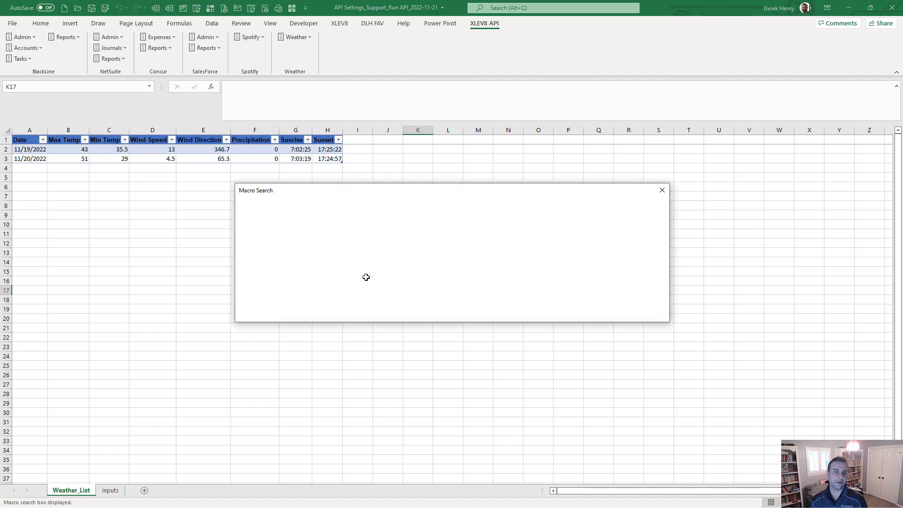
text(user)
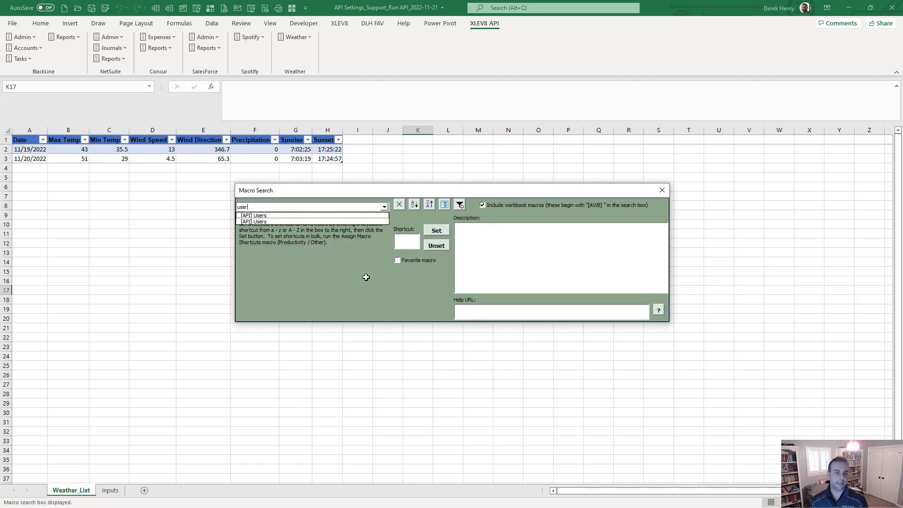
key(Down)
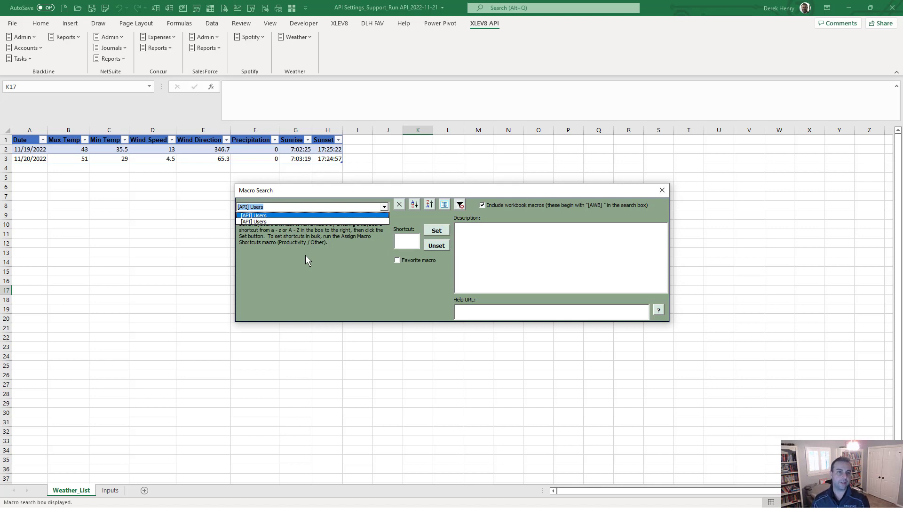
key(Down)
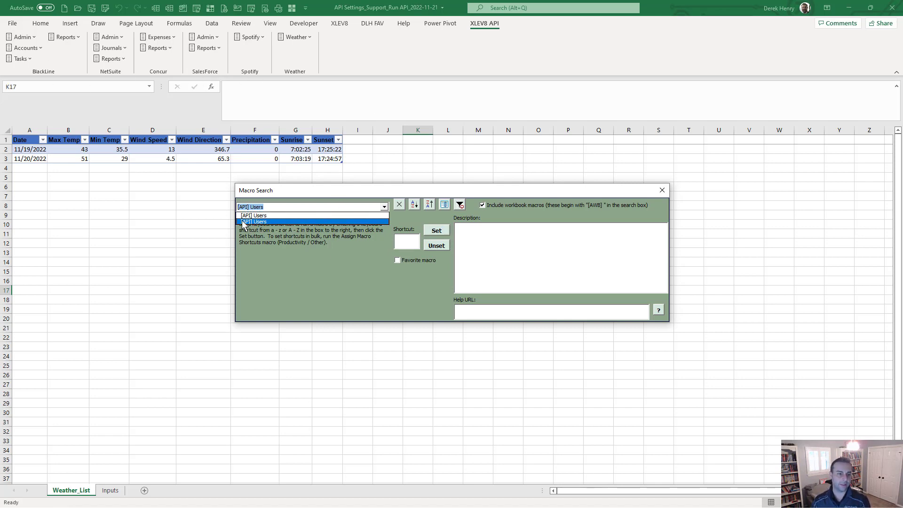
click(275, 216)
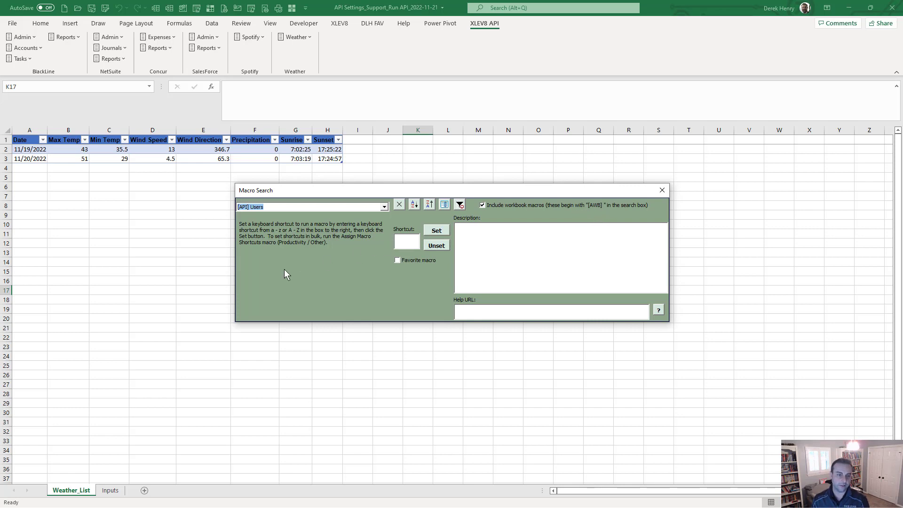
click(274, 209)
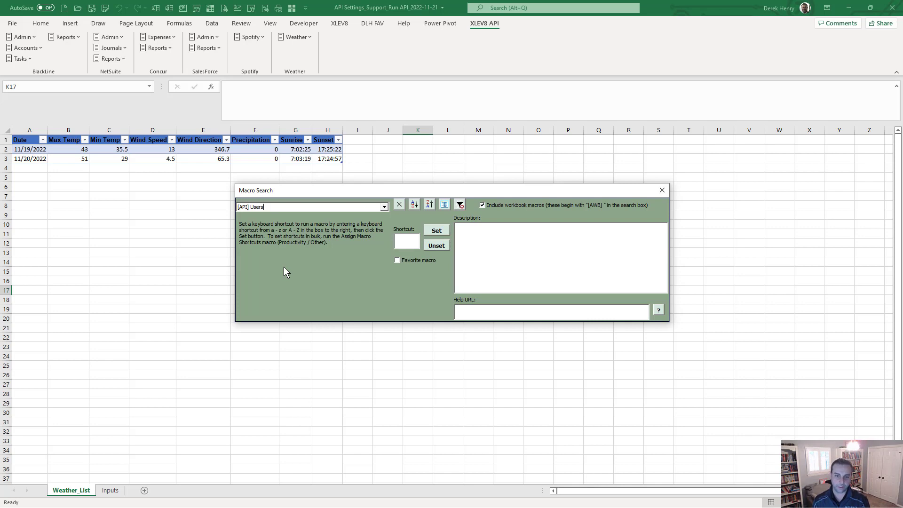
key(Return)
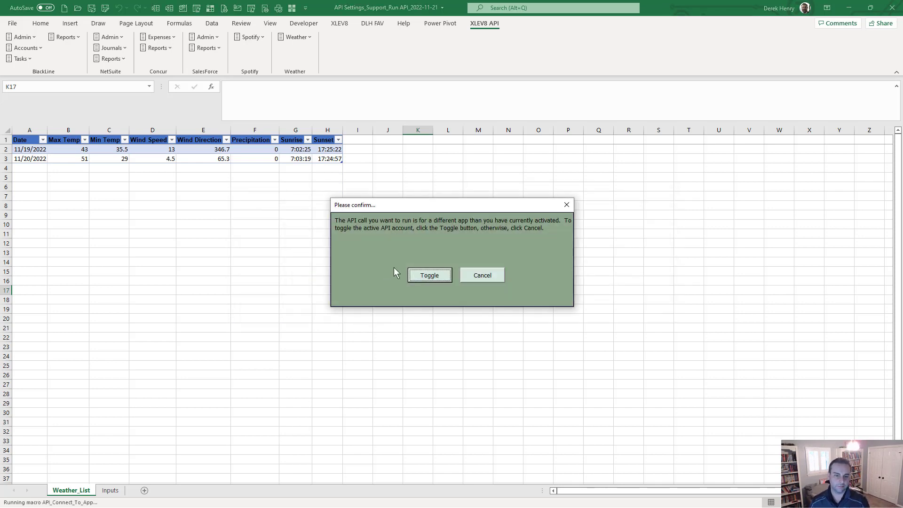
click(417, 271)
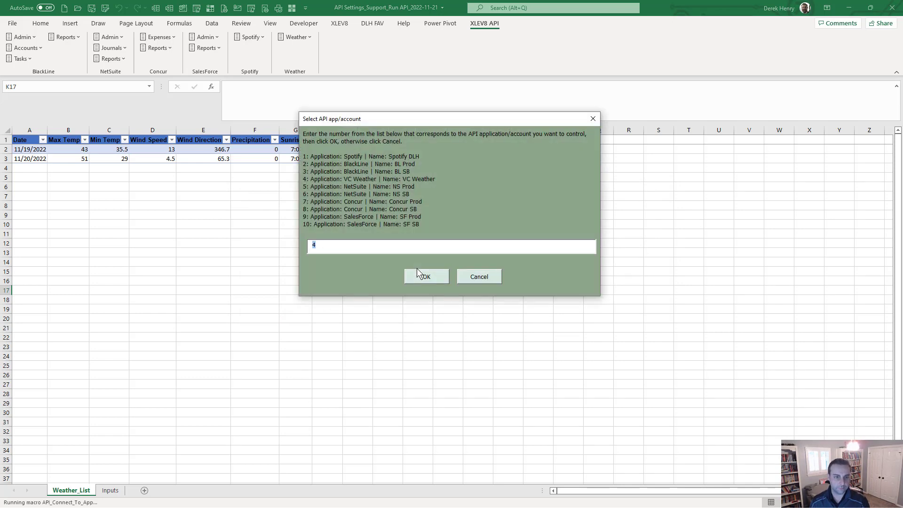
text(3)
key(Return)
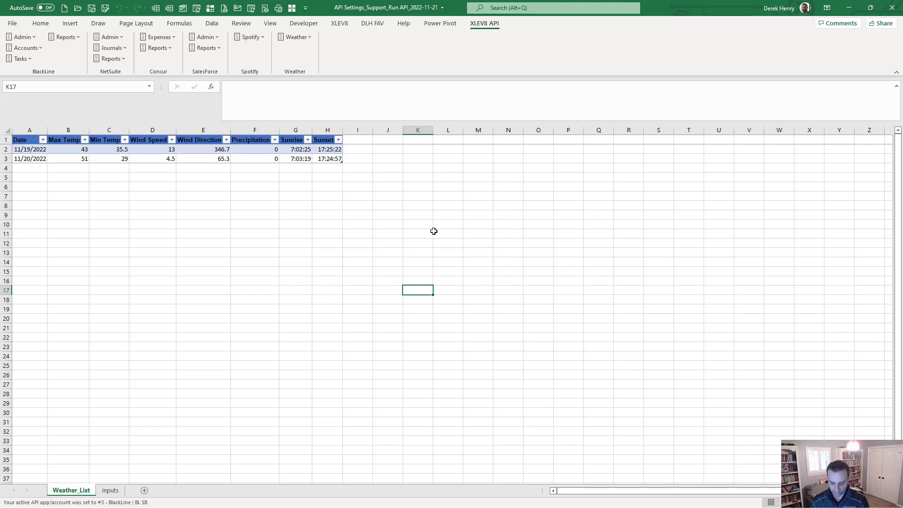
Step: Rerun the [API] Users macro, update the external links, and accept the new Users sheet
key(ctrl+shift+m)
text(user)
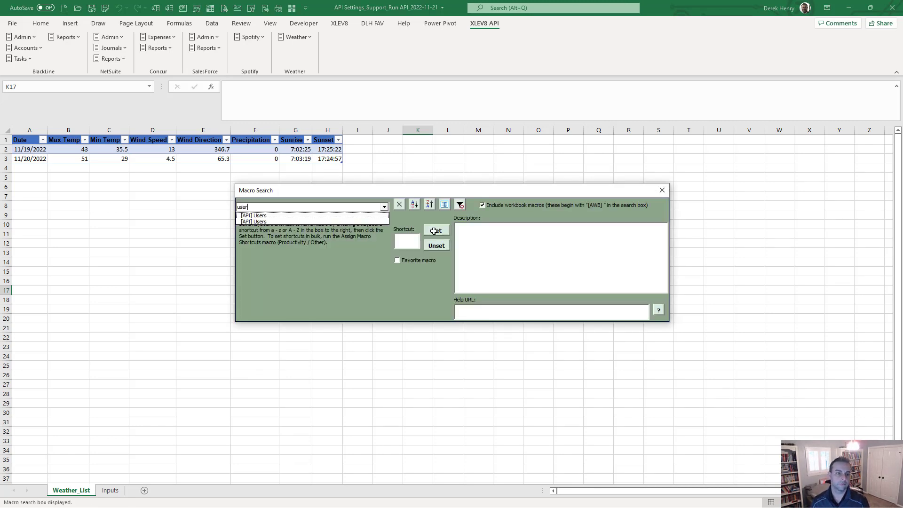
key(Down)
key(Return)
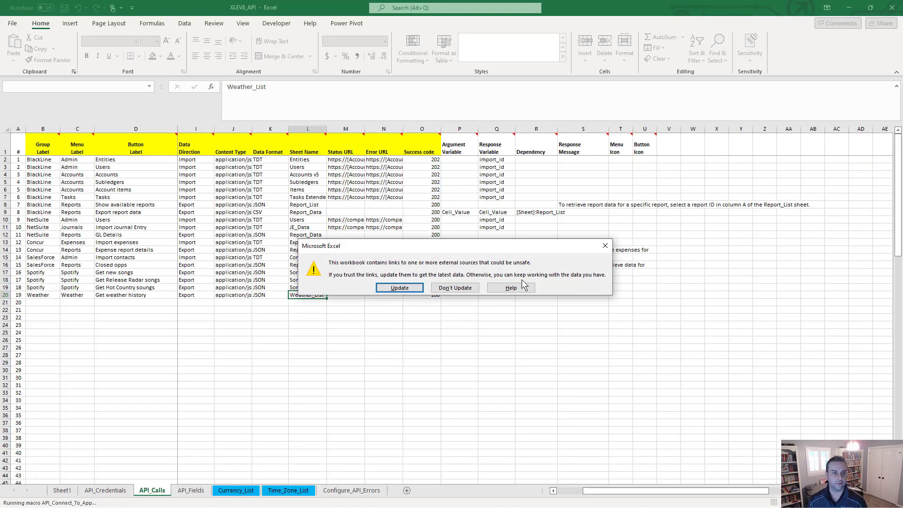
click(407, 288)
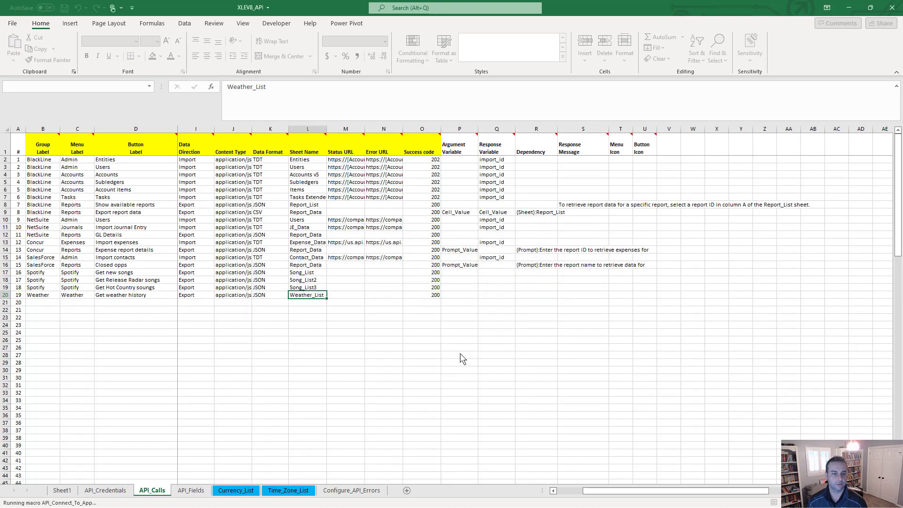
click(442, 286)
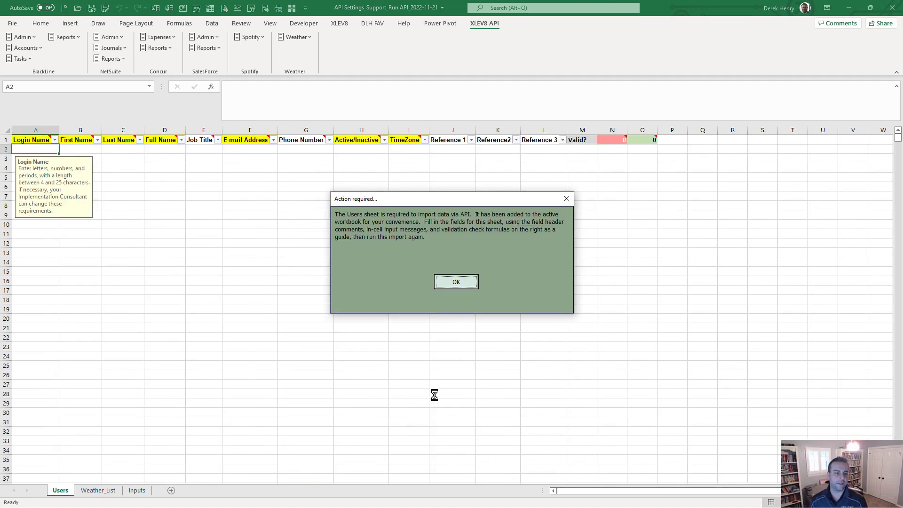
click(457, 283)
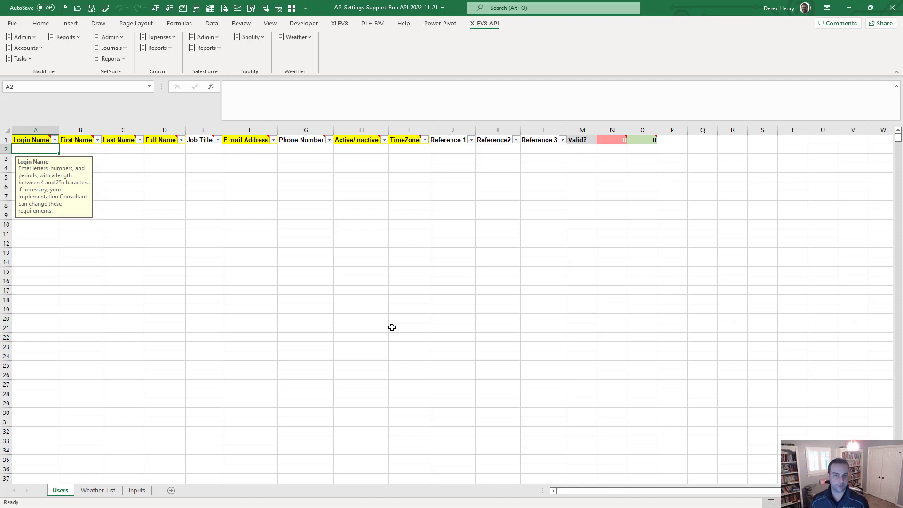
Step: Enter the user's login name in A2 and read M2's validation comment on missing fields
click(587, 149)
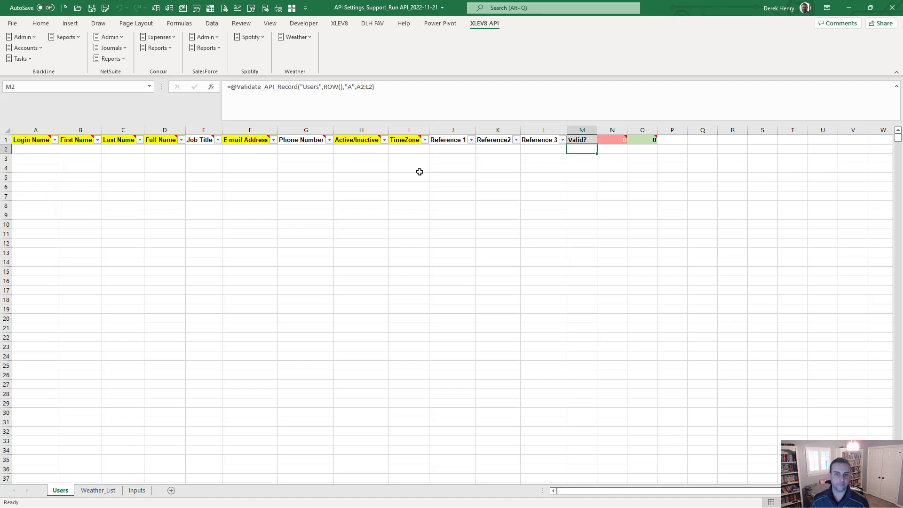
key(Left)
key(Home)
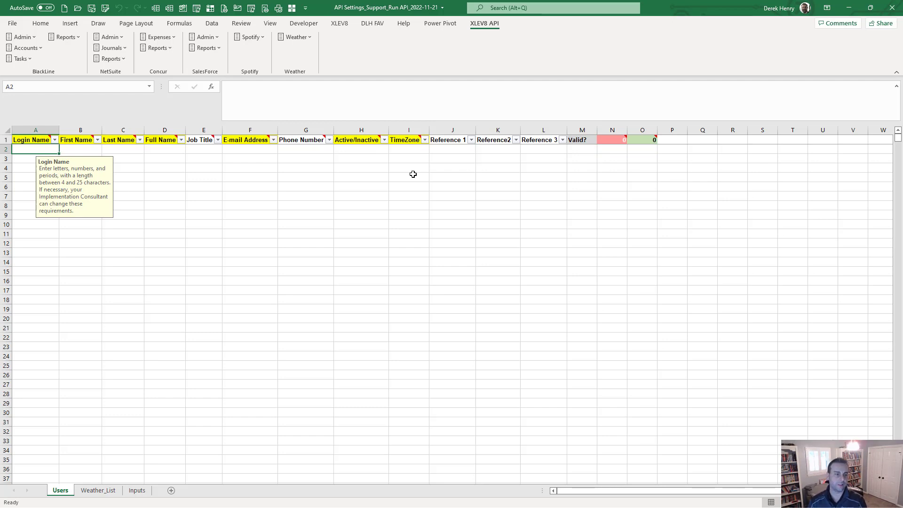
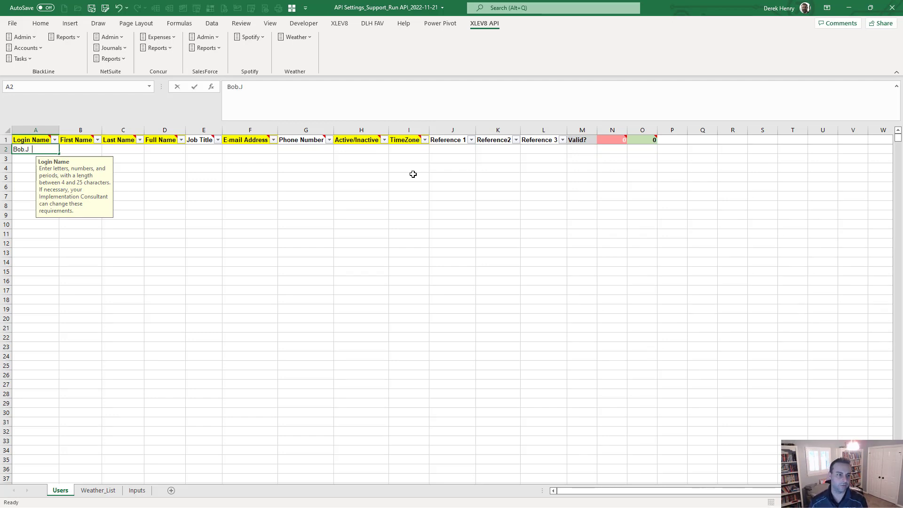
key(Tab)
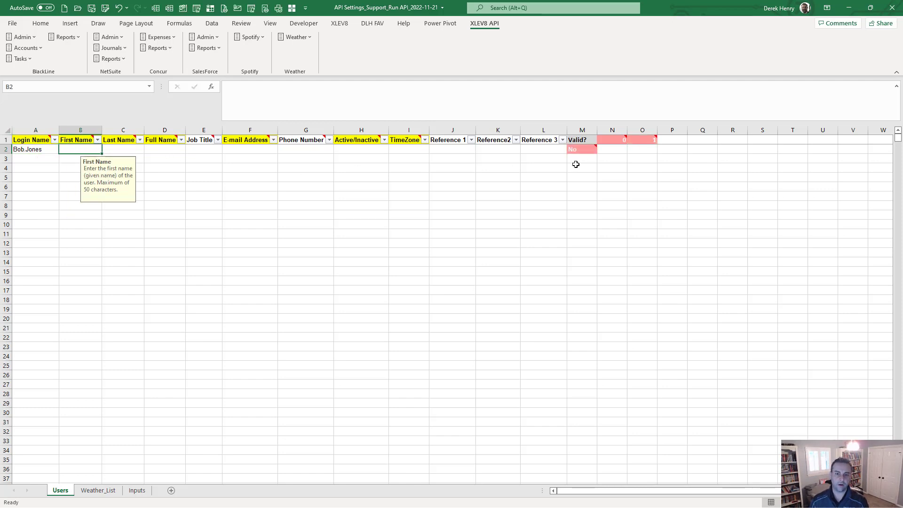
mouse_move(576, 150)
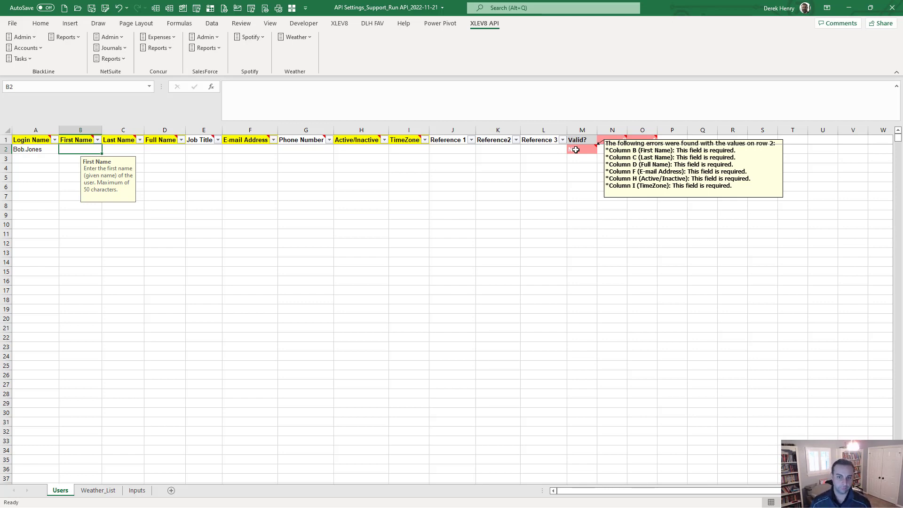
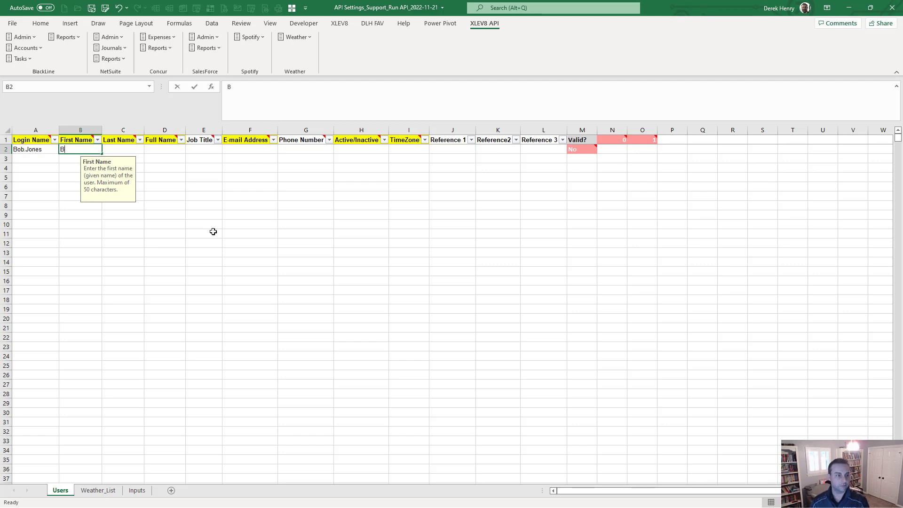
Step: Fill row 2 with the user's first name, last name, 'Last, First' full name and e-mail address
key(Tab)
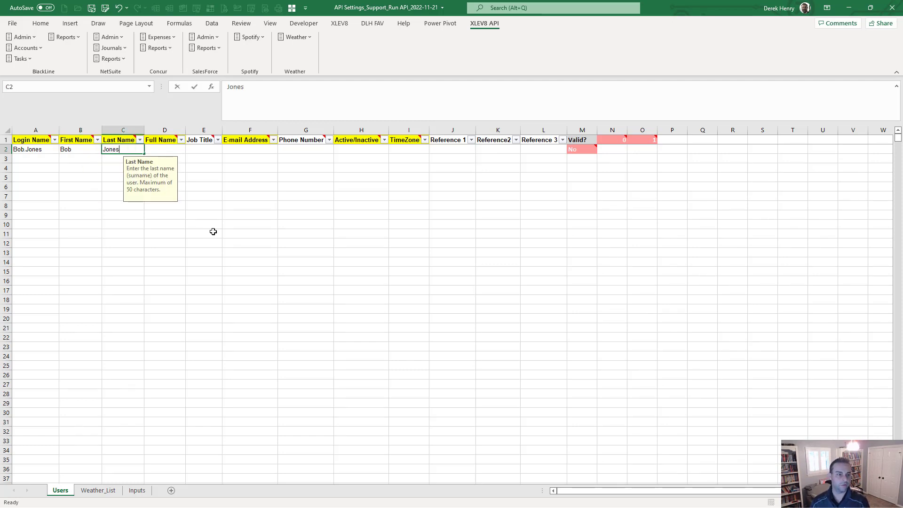
key(Tab)
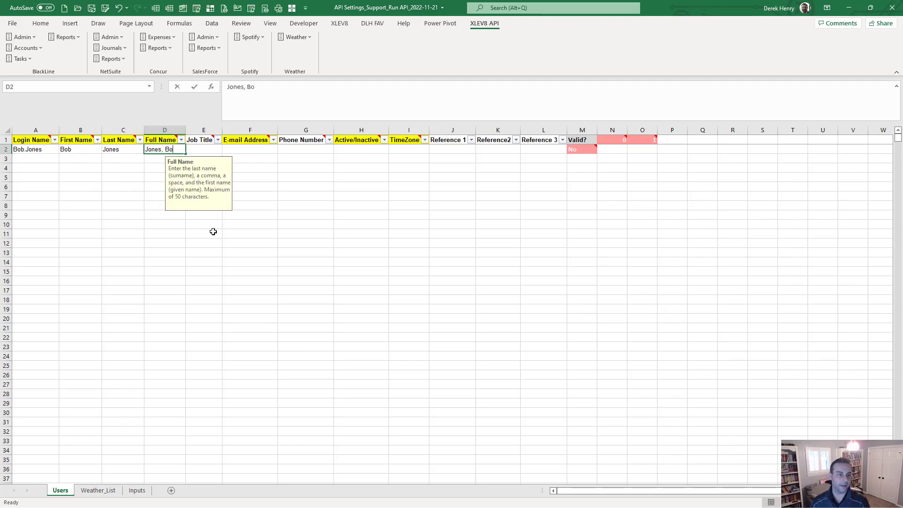
key(Tab)
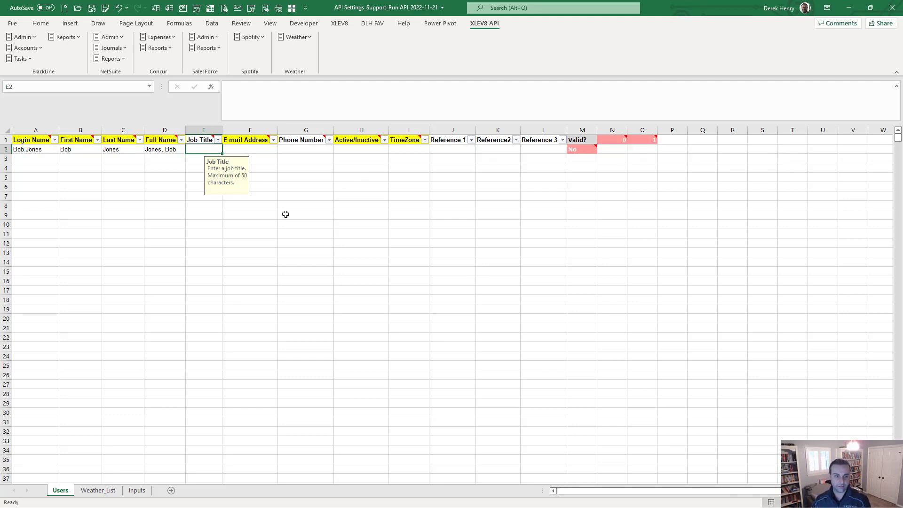
key(Tab)
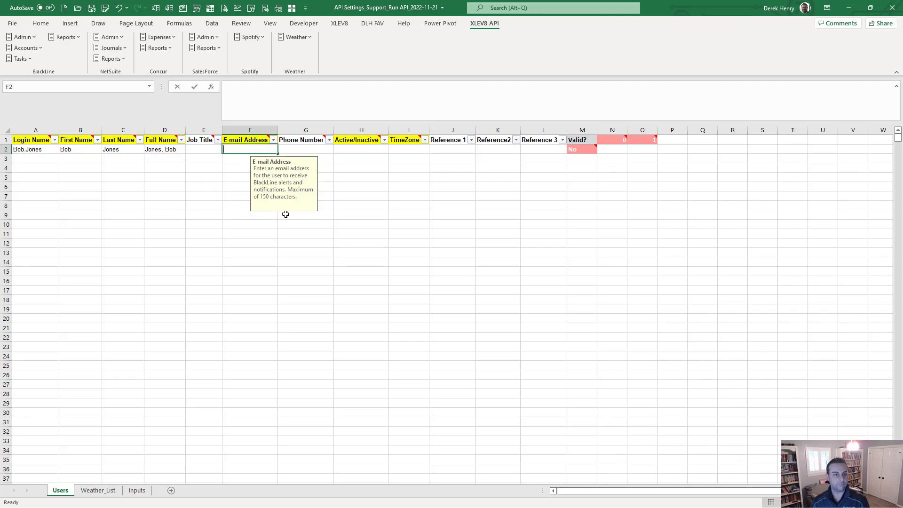
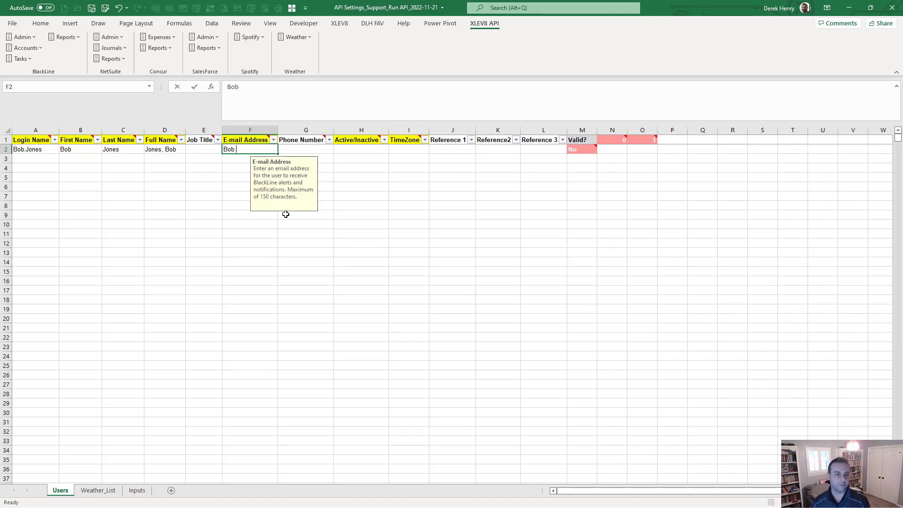
key(Tab)
key(Tab)
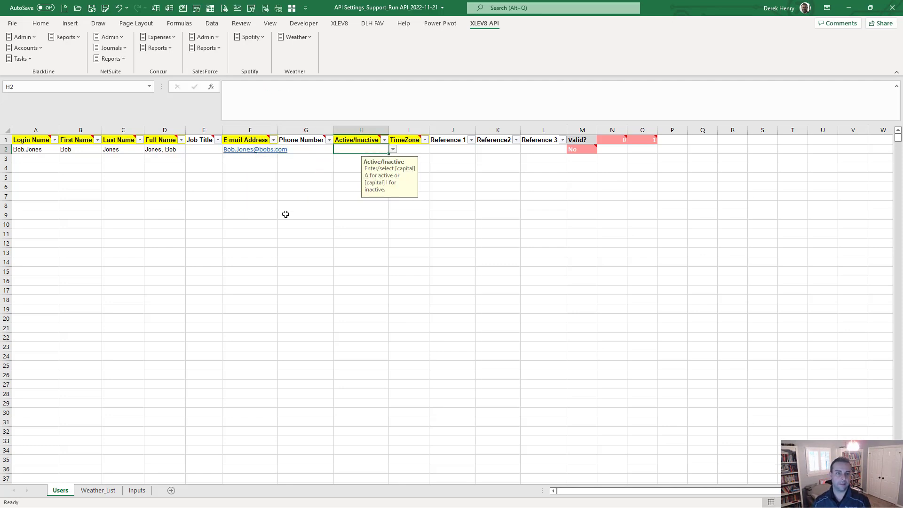
Step: Mark the user active with 'A' and set TimeZone to Central Standard Time via the searchable list
text(A)
key(Tab)
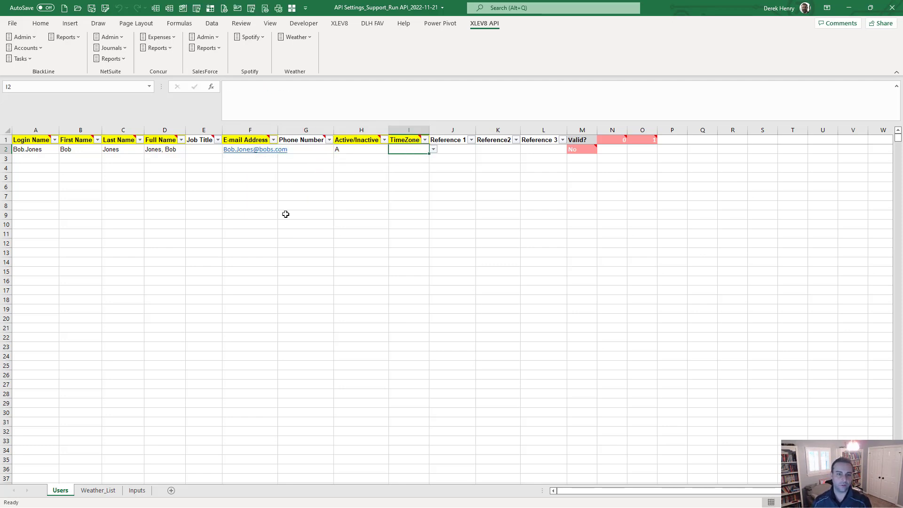
key(alt+Down)
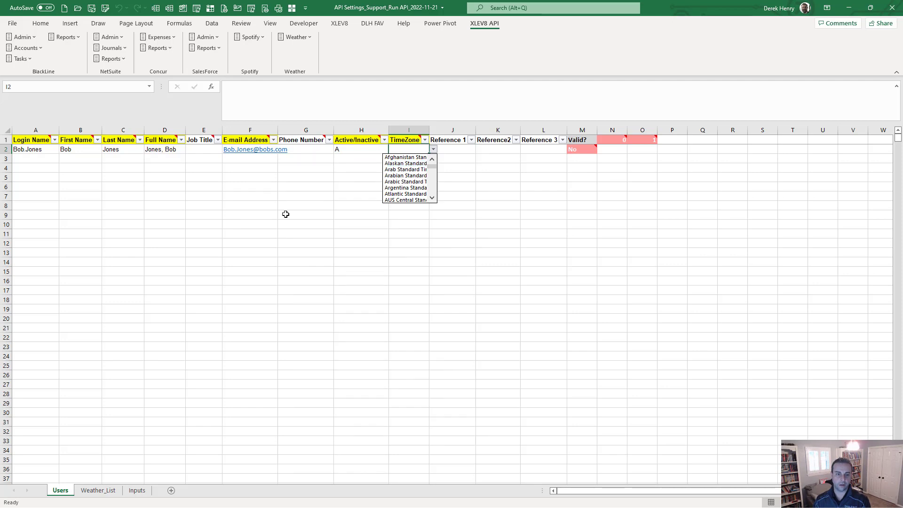
key(Down)
key(Down)
key(Down)
key(Down)
key(Down)
key(Down)
key(Down)
key(Down)
key(Down)
key(Down)
key(Down)
key(Down)
key(Down)
key(Down)
key(Down)
key(Down)
key(Down)
key(Down)
key(Down)
key(Down)
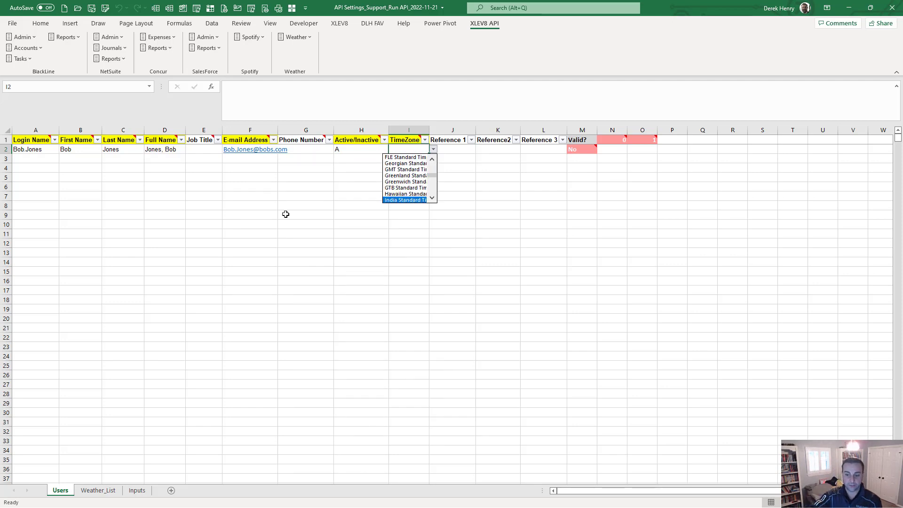
key(Escape)
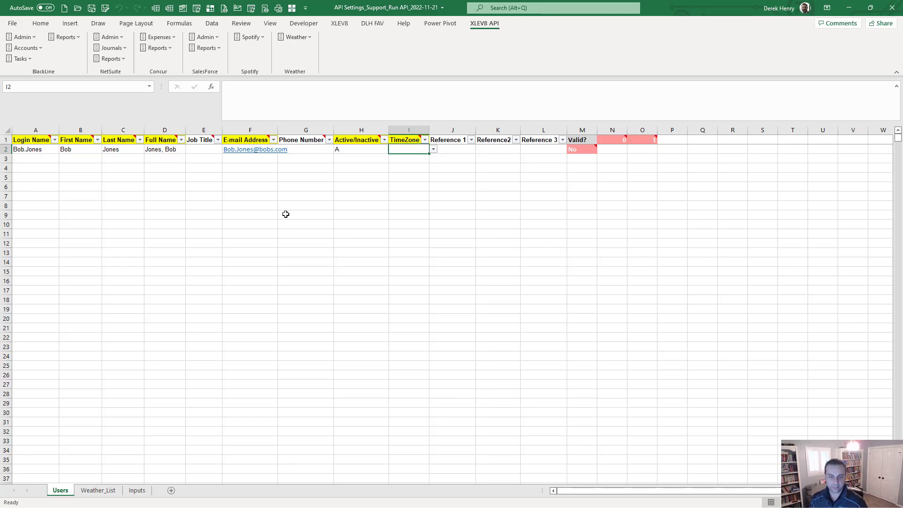
key(alt+Down)
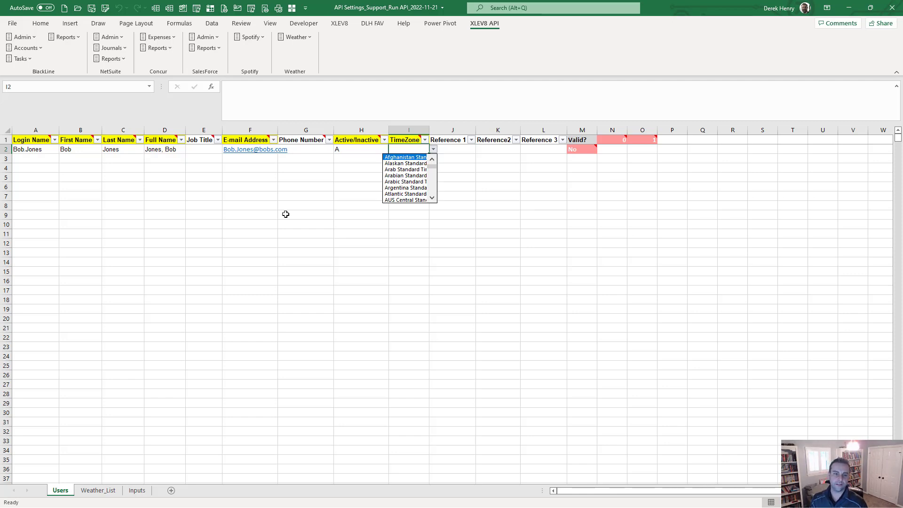
key(Escape)
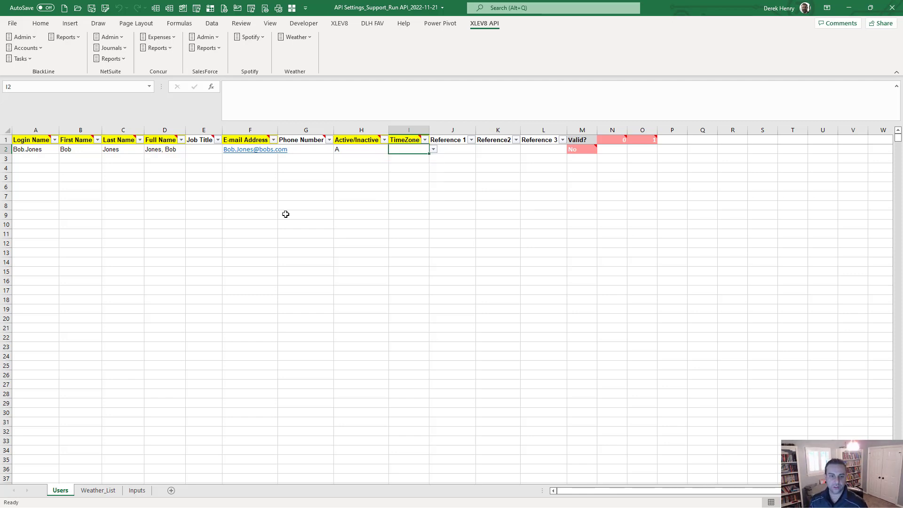
key(alt+shift+Down)
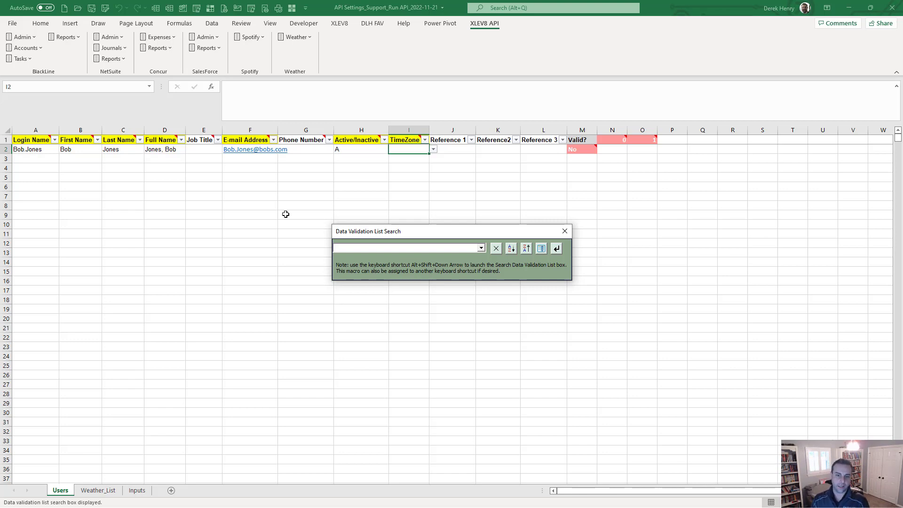
text(cent)
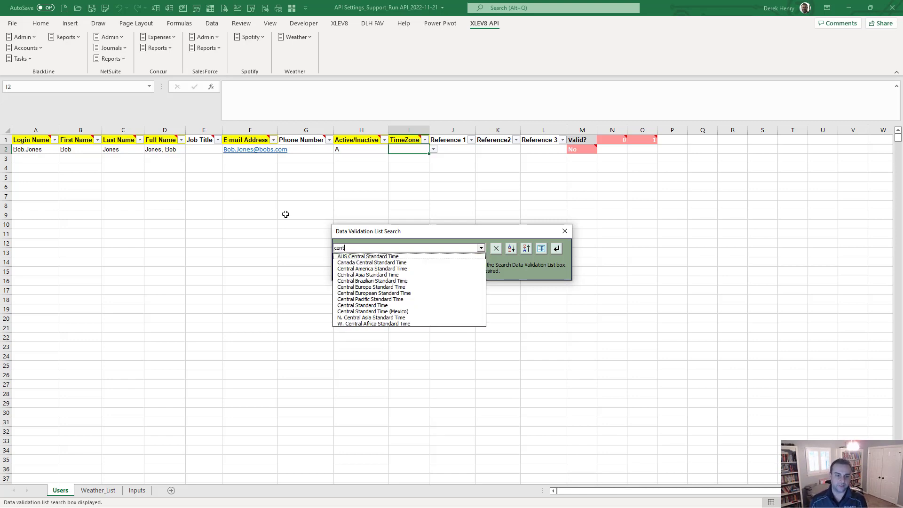
key(Down)
key(Down)
key(Down)
key(Down)
key(Down)
key(Down)
key(Down)
key(Down)
key(Down)
key(Down)
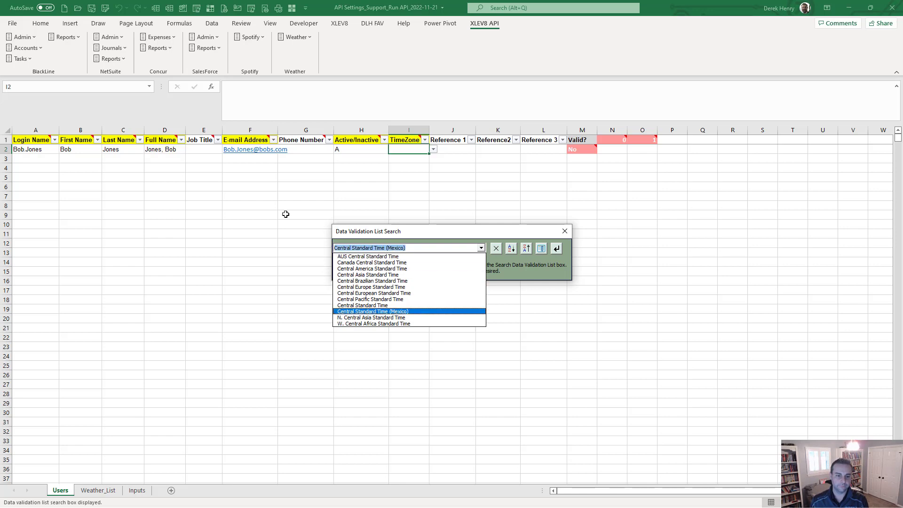
key(Up)
key(Return)
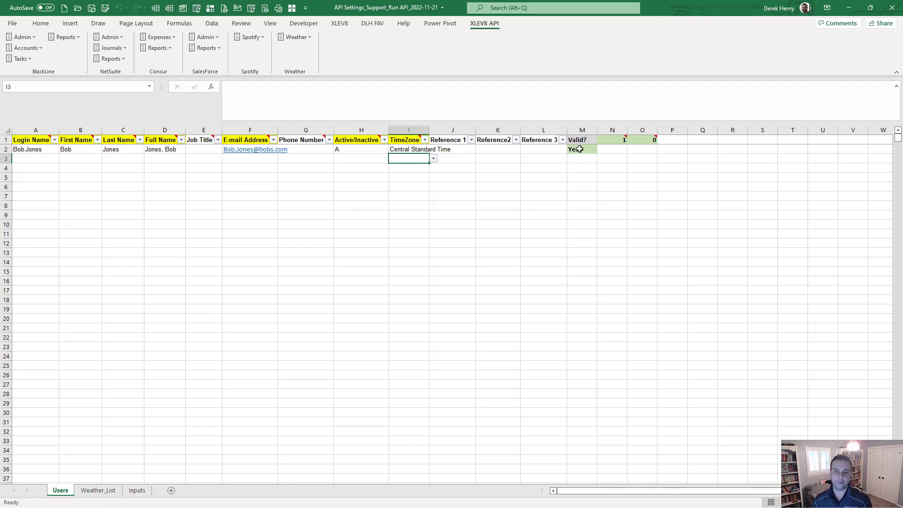
click(352, 146)
key(Delete)
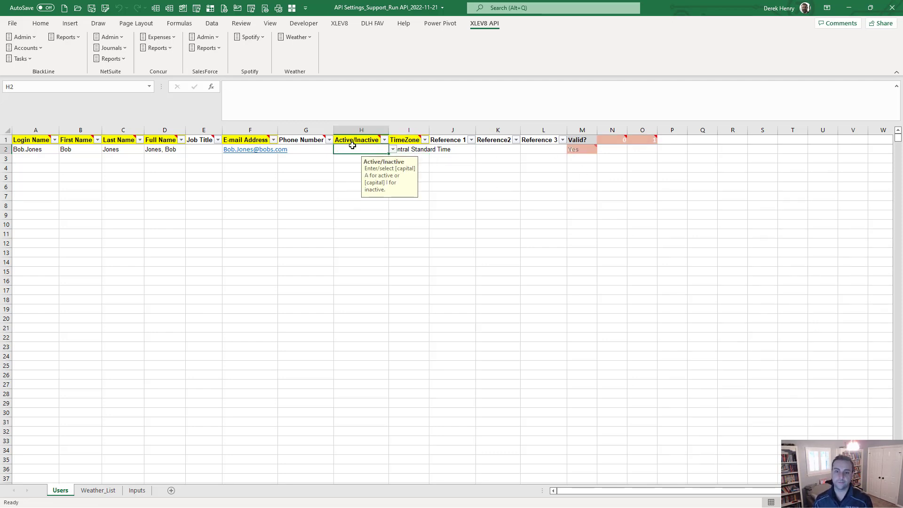
mouse_move(579, 147)
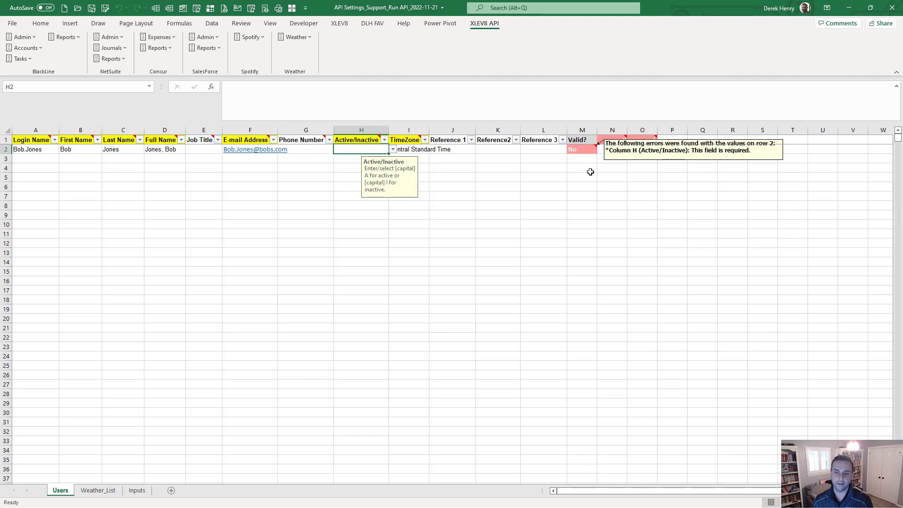
mouse_move(610, 141)
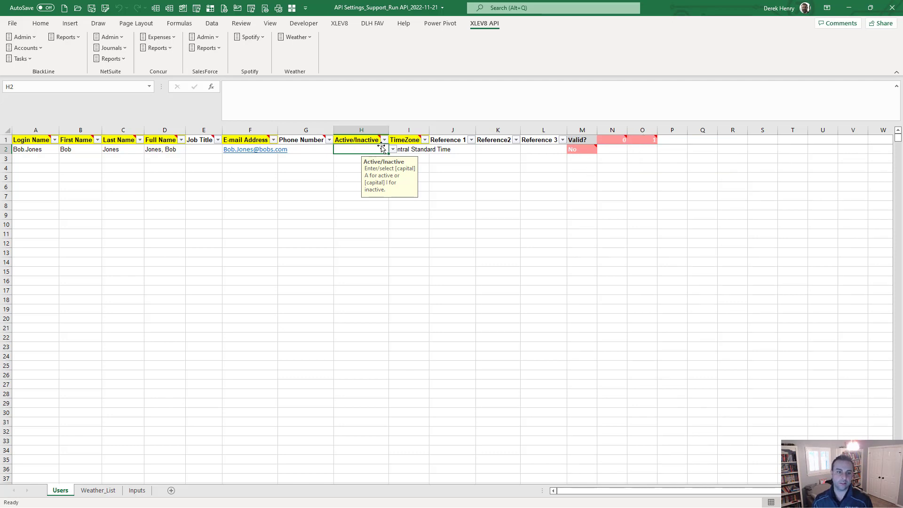
text(A)
key(Return)
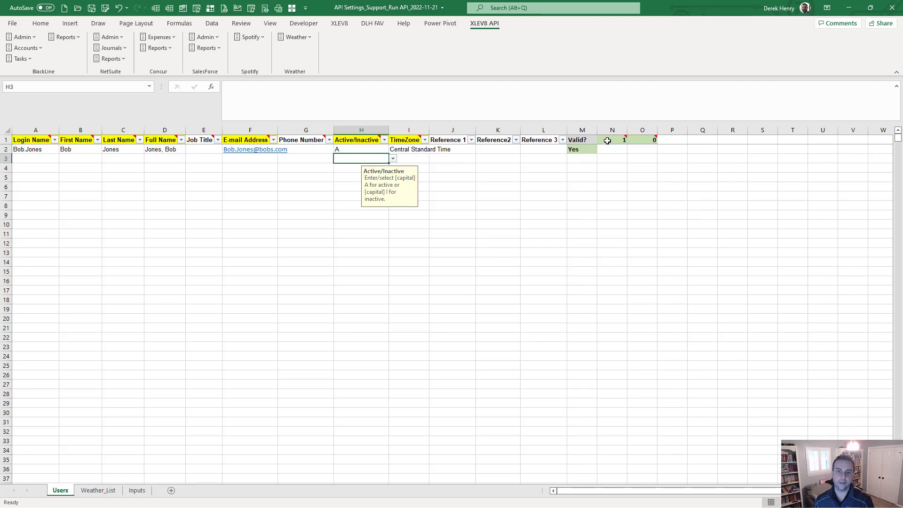
mouse_move(638, 140)
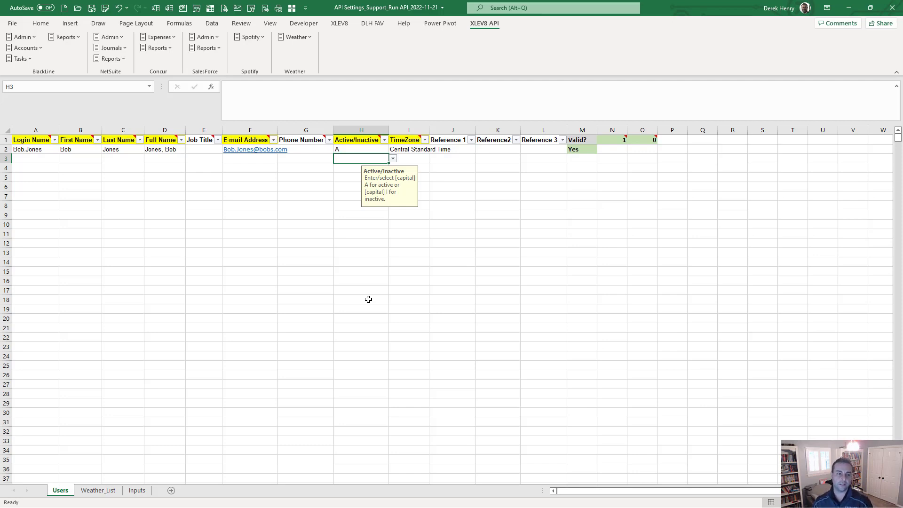
click(581, 129)
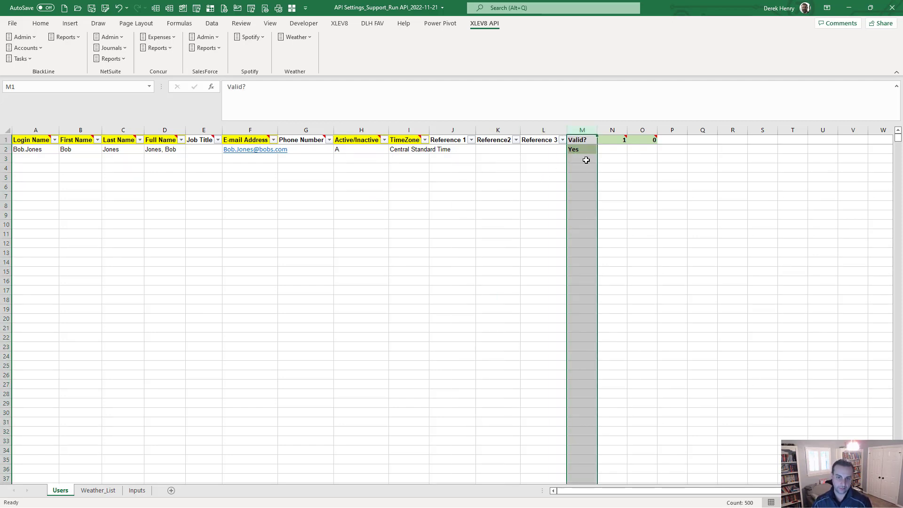
click(293, 159)
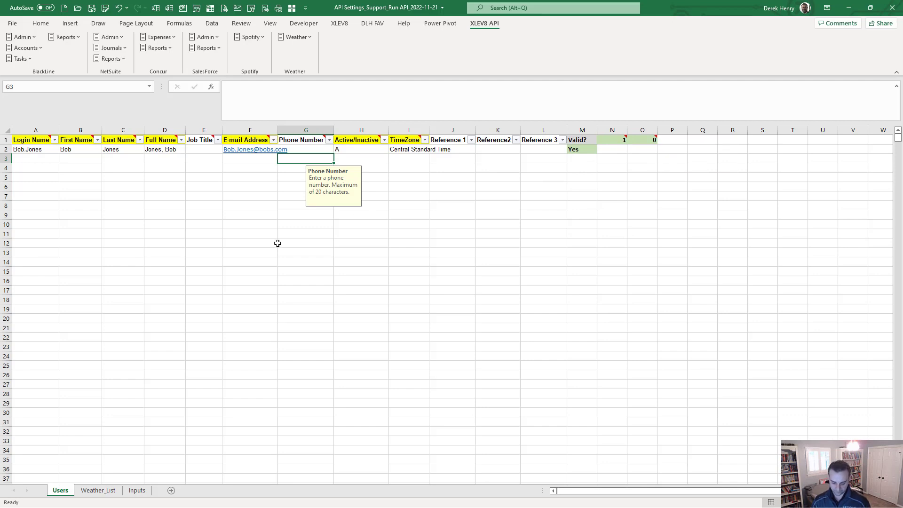
Step: Run the [API] Users import macro, confirm the import, and dismiss the success message
key(ctrl+shift+m)
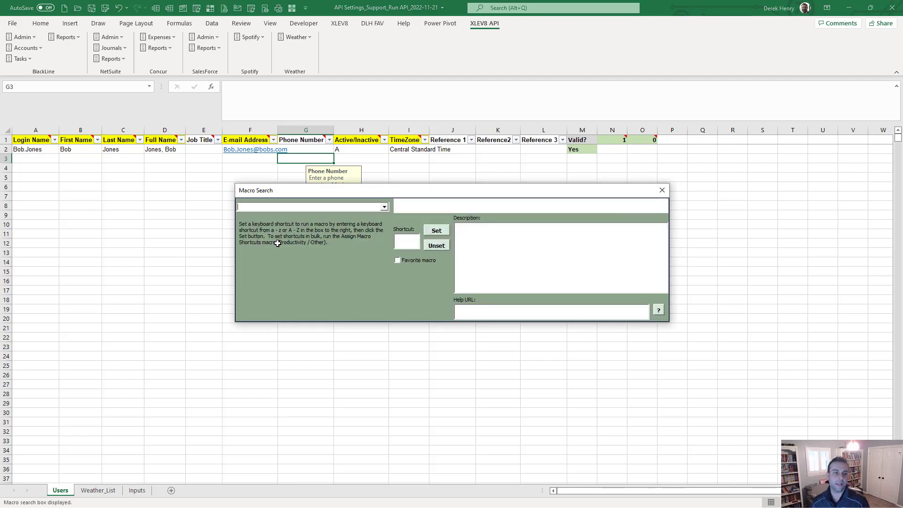
text(user)
key(Down)
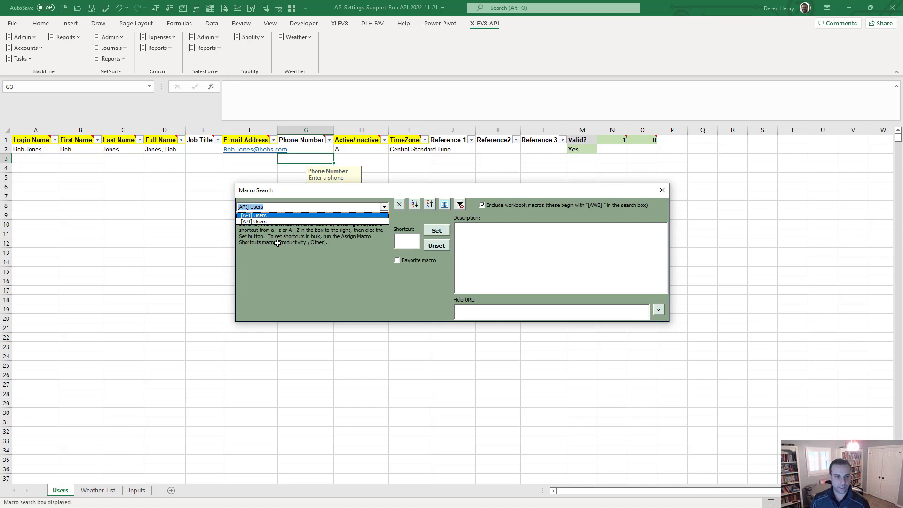
key(Return)
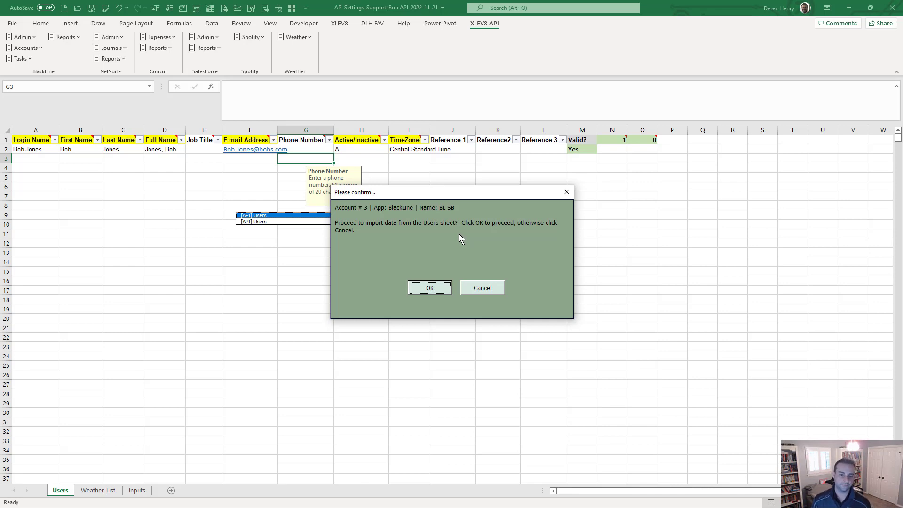
click(430, 289)
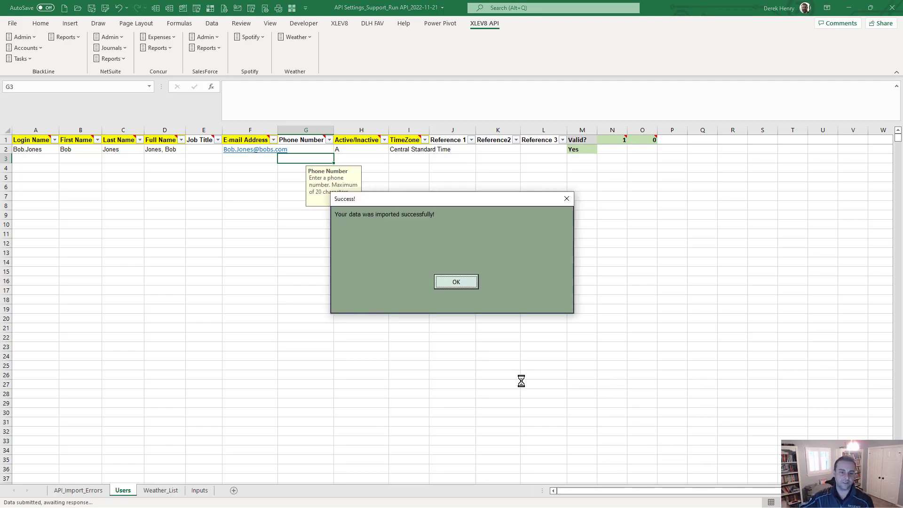
click(457, 284)
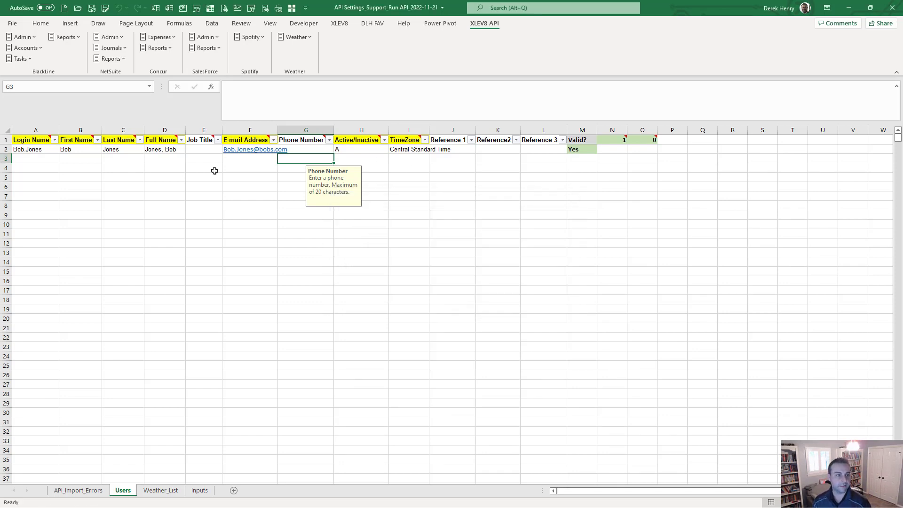